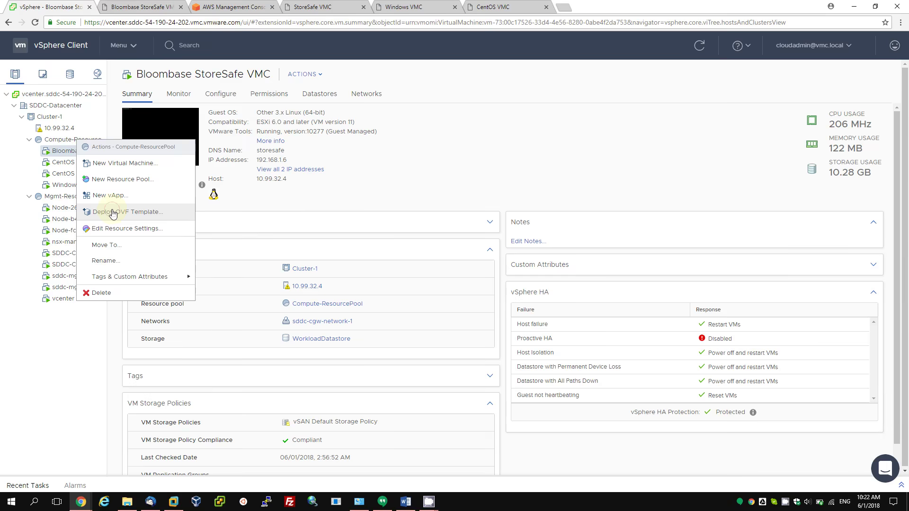
# Start an OVF deployment from local files, loading the StoreSafe el7 .mf, .ovf and disk files.
pyautogui.click(112, 213)
pyautogui.click(383, 236)
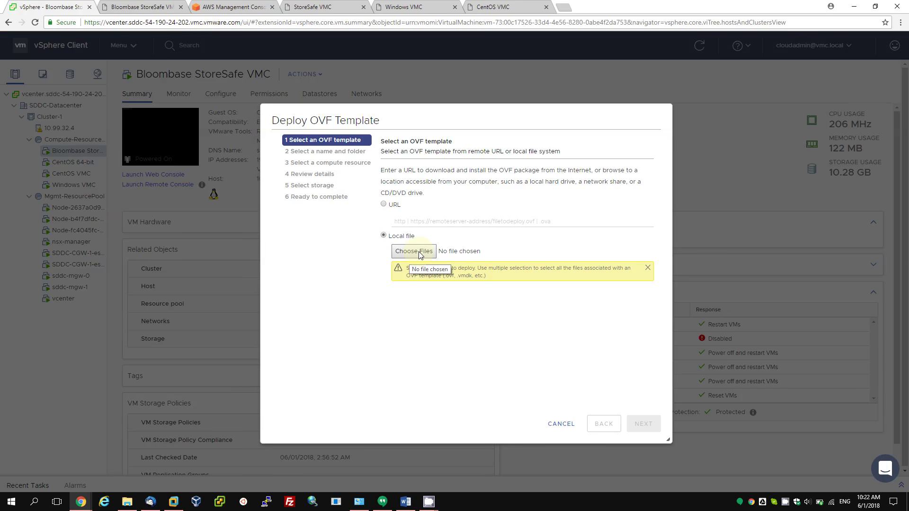
pyautogui.click(420, 252)
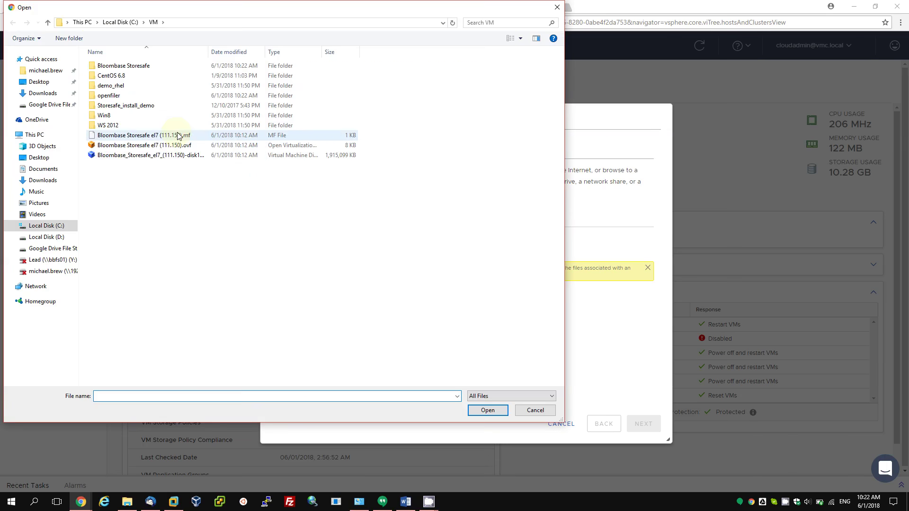
pyautogui.moveTo(175, 137); pyautogui.dragTo(172, 161)
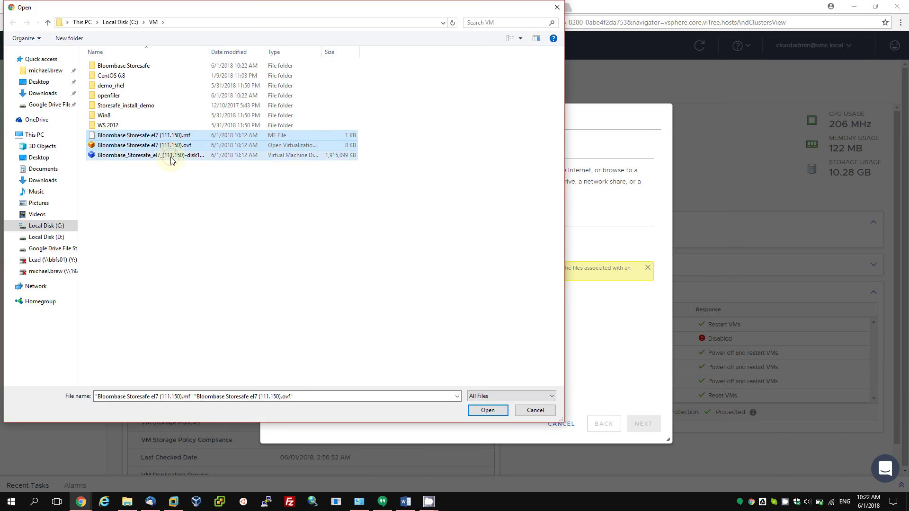
pyautogui.click(487, 410)
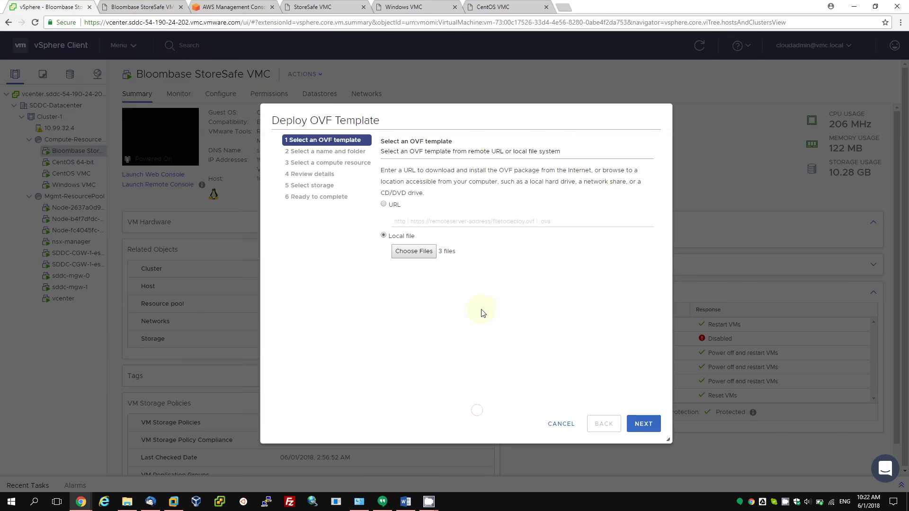
# Target the Workloads folder and Compute-ResourcePool, then cancel after the invalid-manifest checksum error.
pyautogui.click(638, 425)
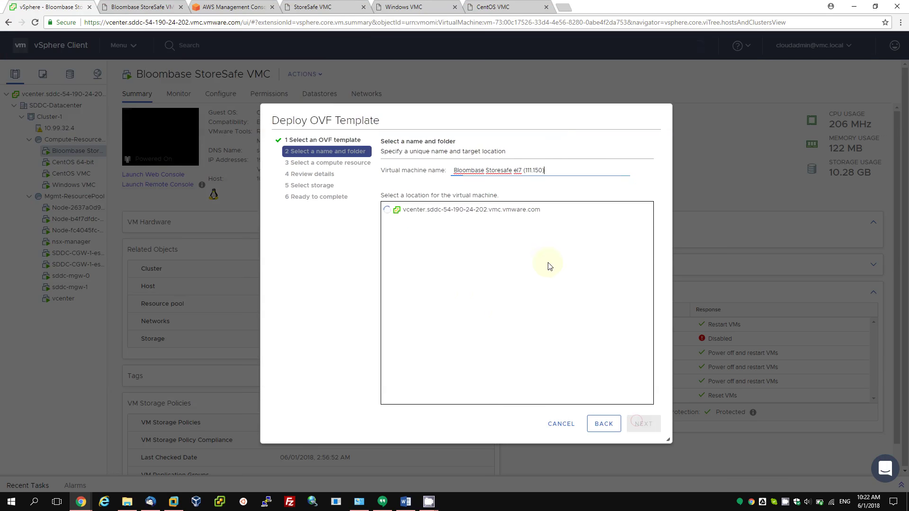
pyautogui.click(454, 255)
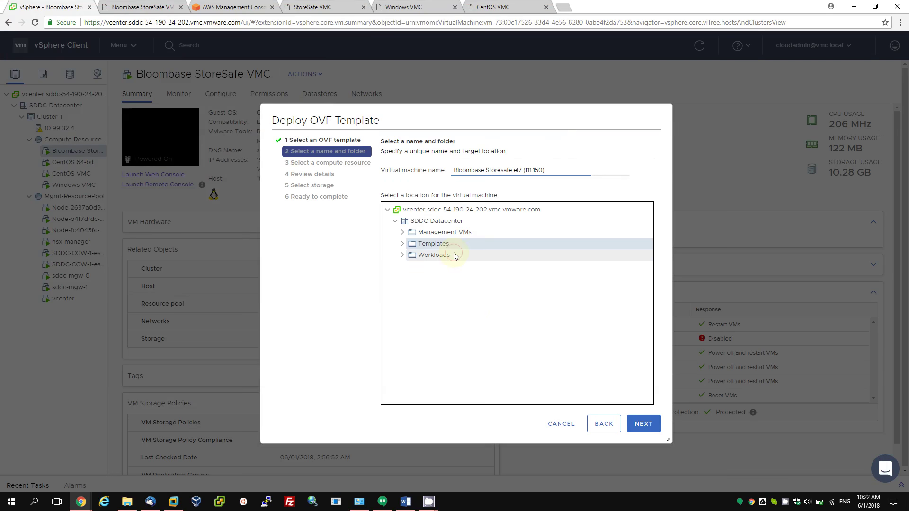
pyautogui.click(655, 428)
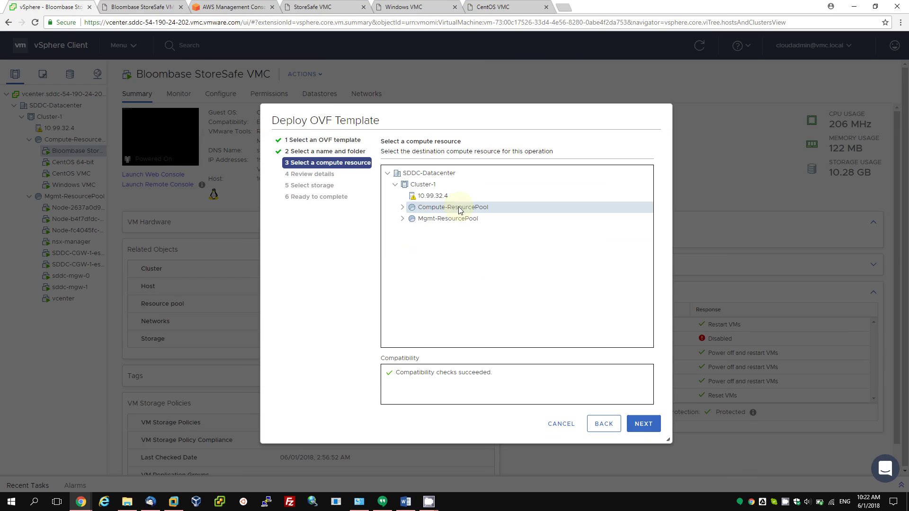
pyautogui.click(641, 422)
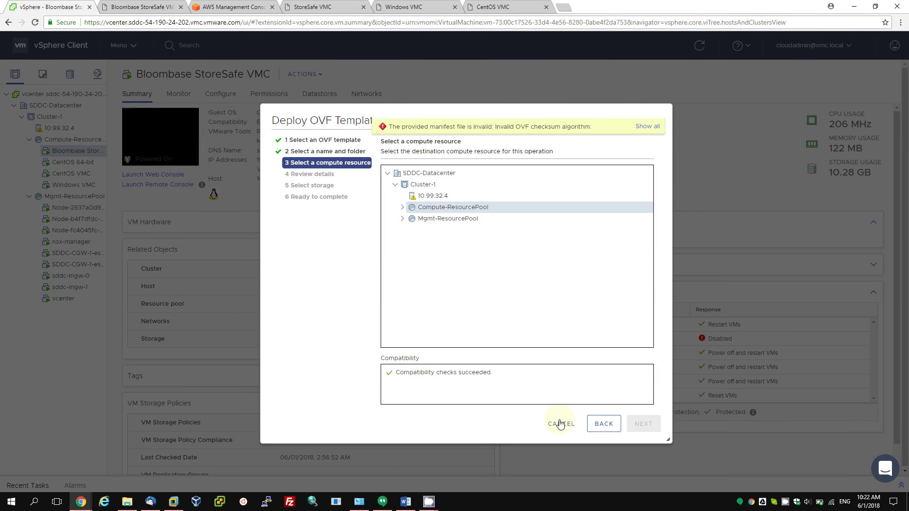
pyautogui.click(560, 424)
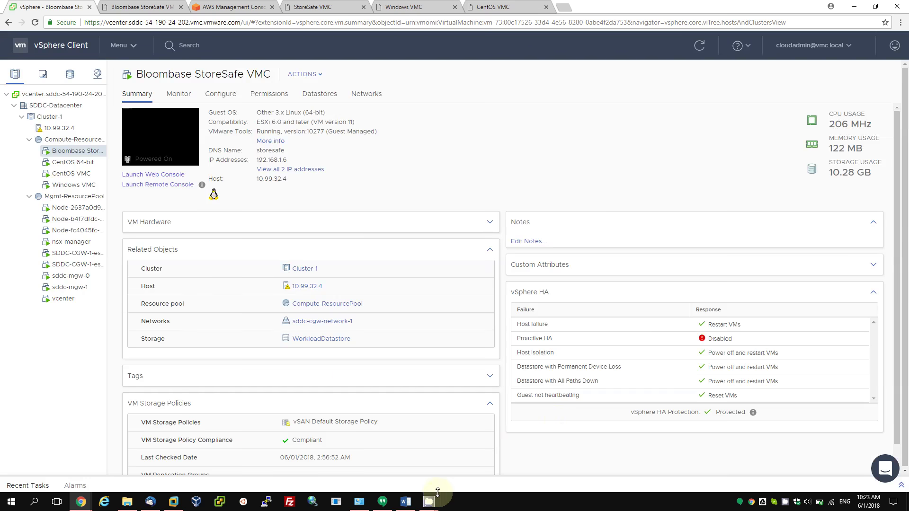
# Drill through SDDC-Datacenter, Cluster-1, host 10.99.32.4 and Compute-ResourcePool to the Bloombase StoreSafe VMC summary.
pyautogui.moveTo(437, 495)
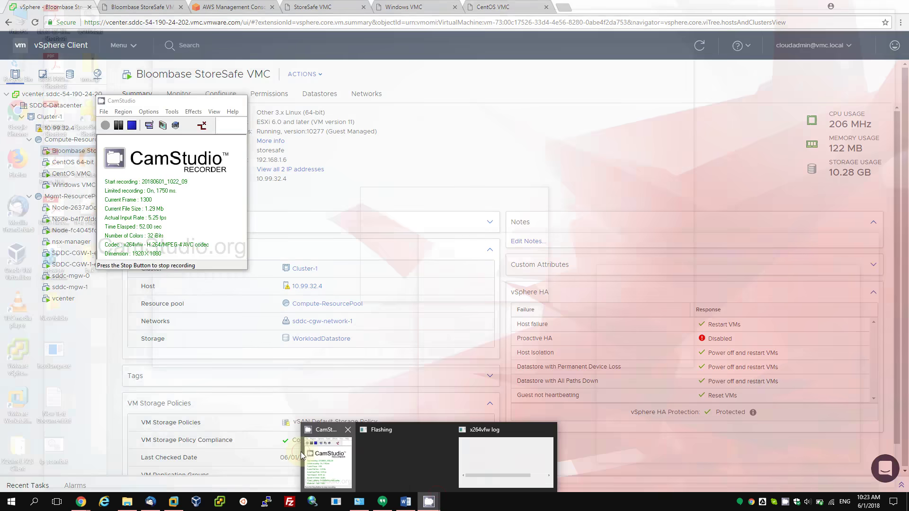
pyautogui.click(302, 452)
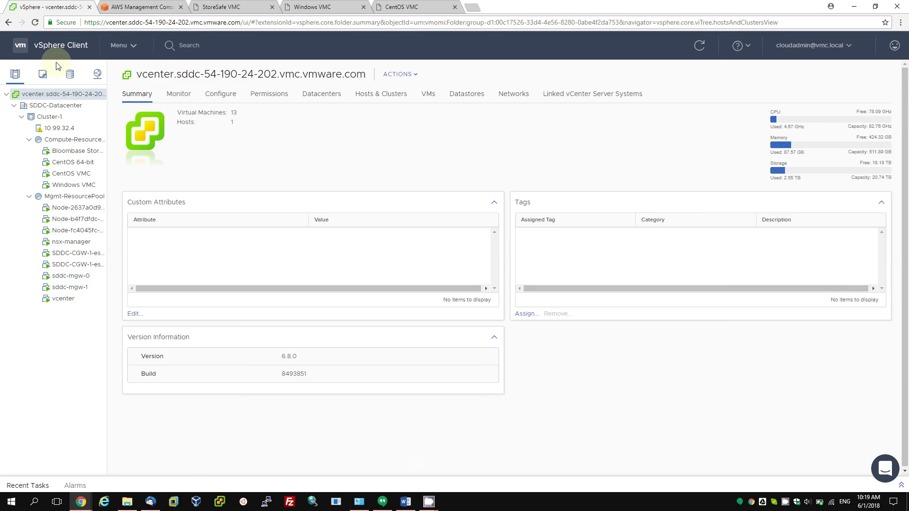
pyautogui.click(53, 105)
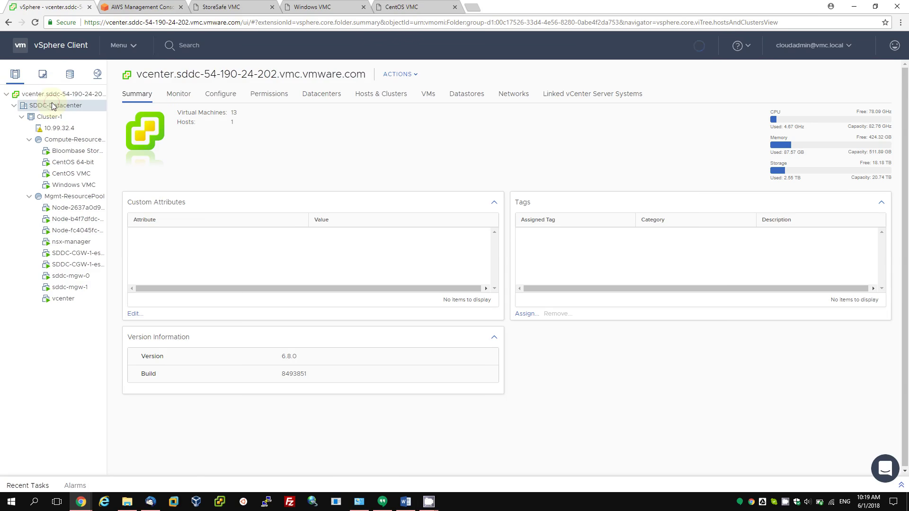
pyautogui.click(76, 118)
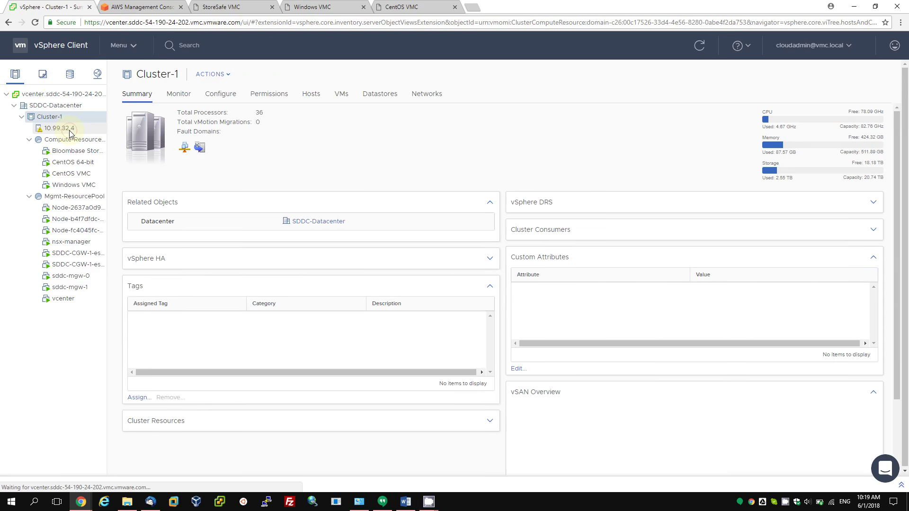
pyautogui.click(69, 131)
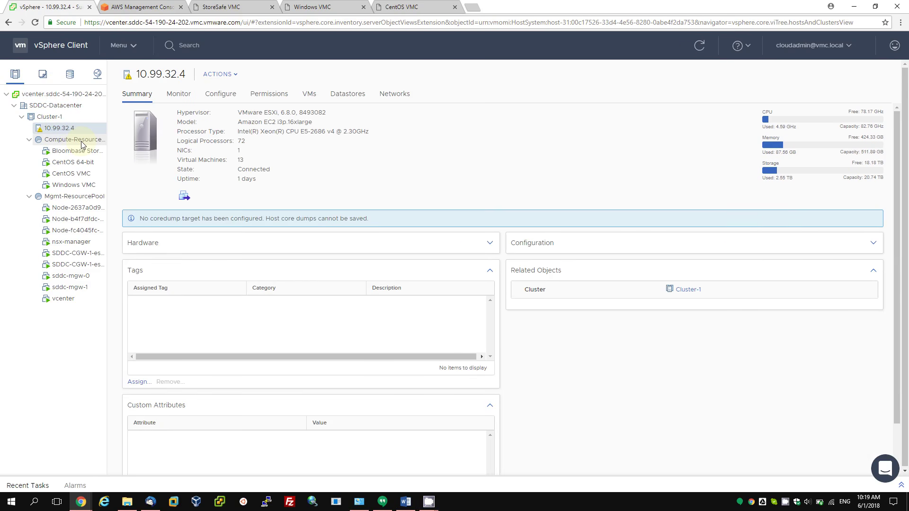
pyautogui.click(93, 140)
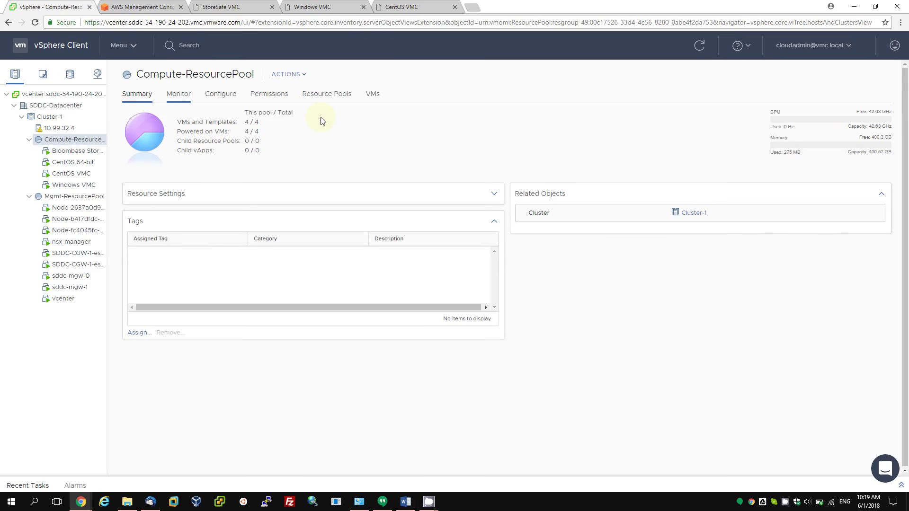
pyautogui.click(373, 94)
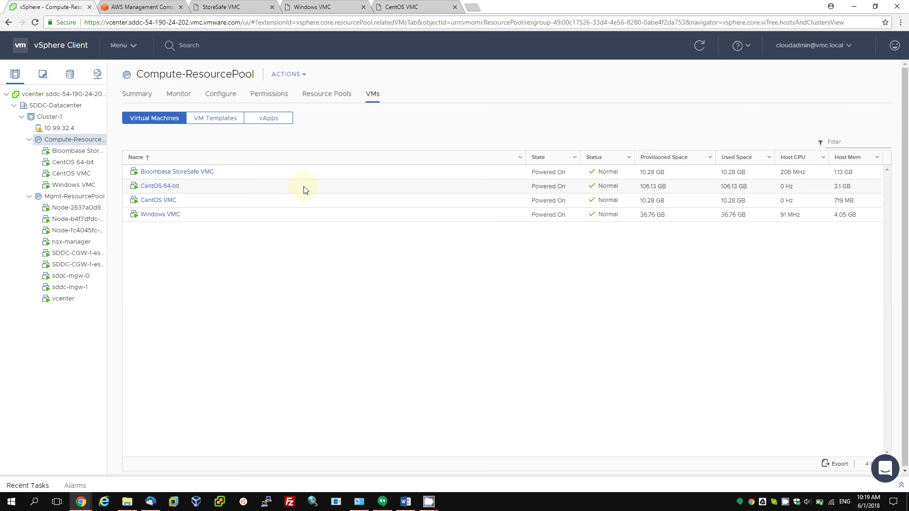
pyautogui.click(184, 172)
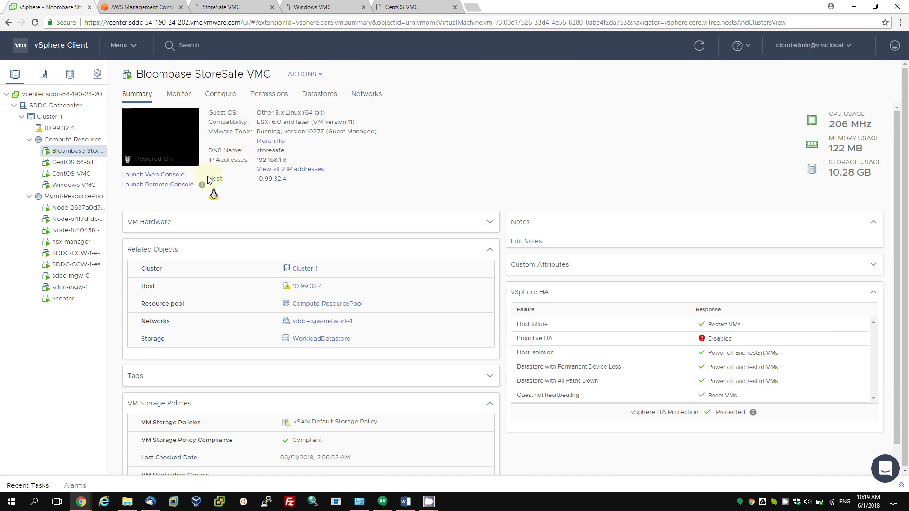
# Inspect the StoreSafe VM's hardware in Edit Settings, cancel unchanged, and launch its web console.
pyautogui.click(308, 76)
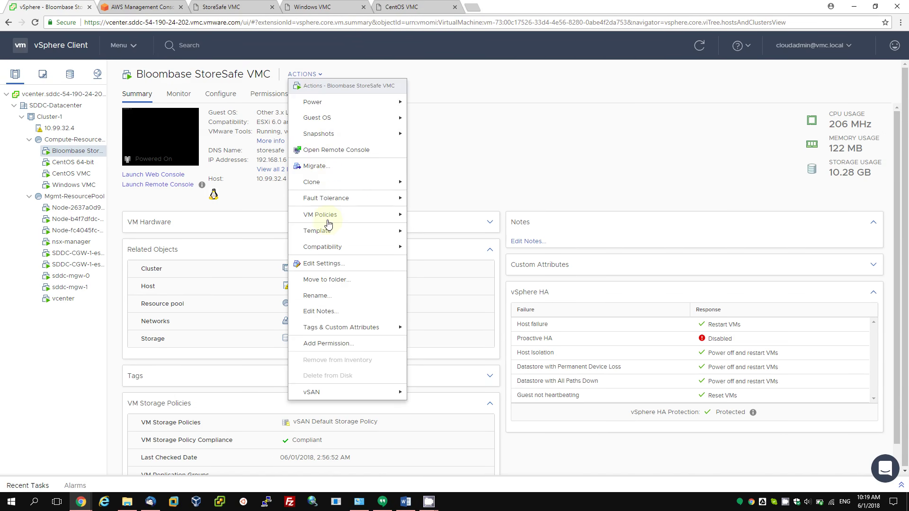
pyautogui.click(324, 263)
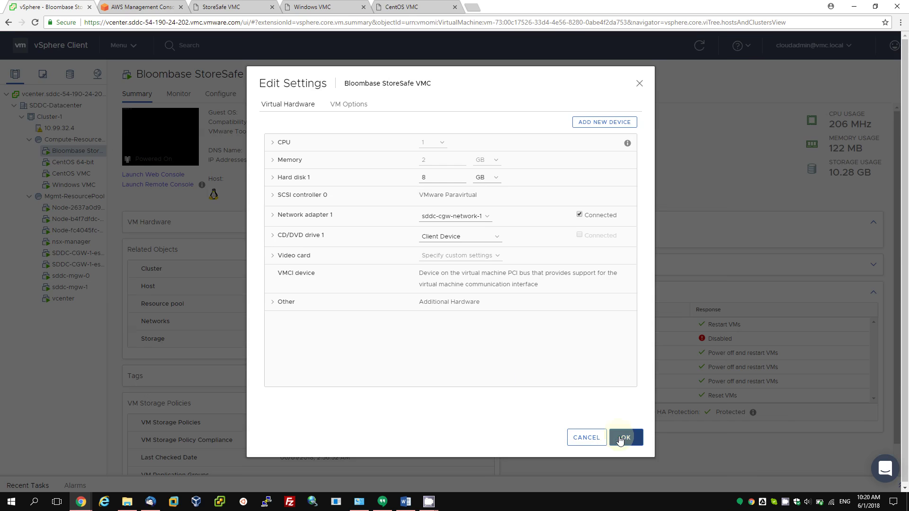
pyautogui.click(596, 437)
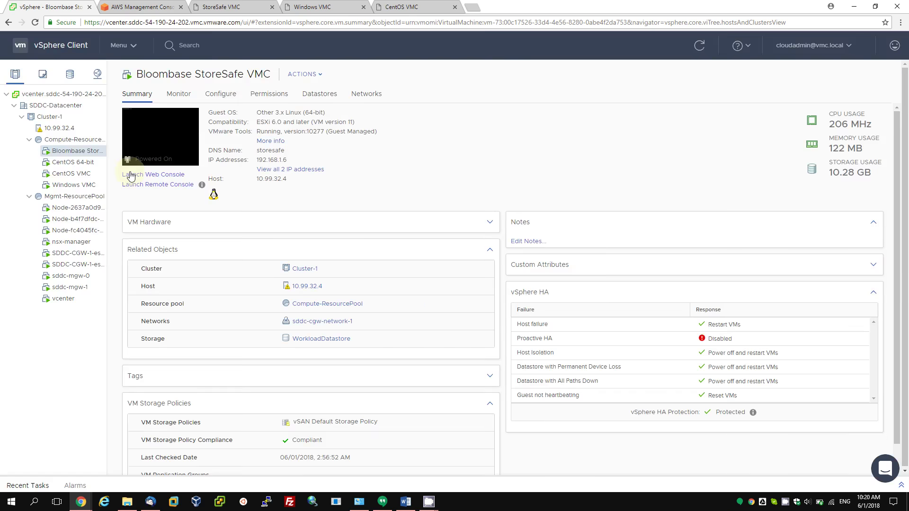
pyautogui.click(149, 175)
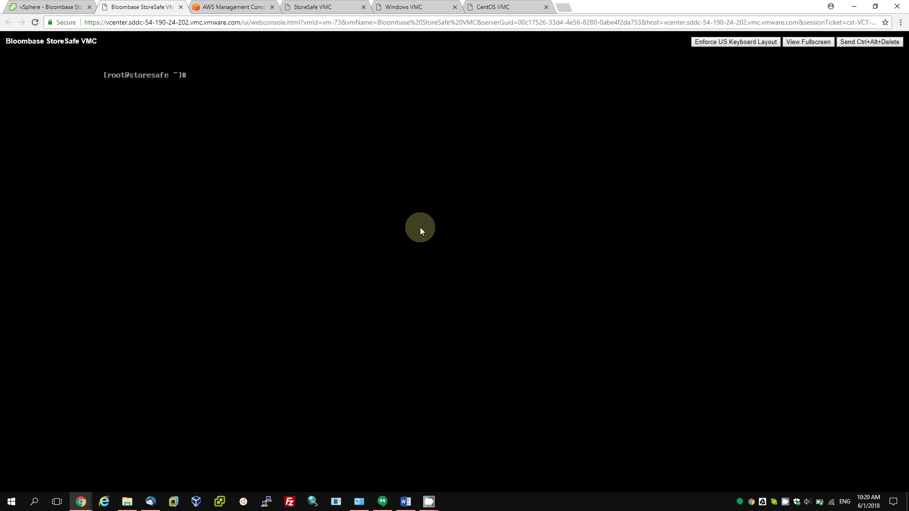
pyautogui.press('Return')
pyautogui.press('Return')
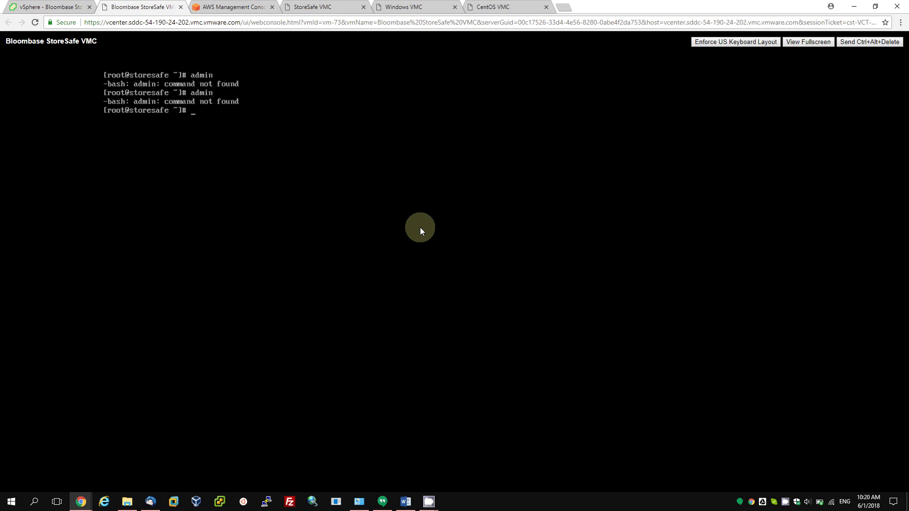
# Log out of the root shell, sign in as the administrator, and browse the Spitfire Server Main Menu.
pyautogui.hotkey('ctrl', 'd')
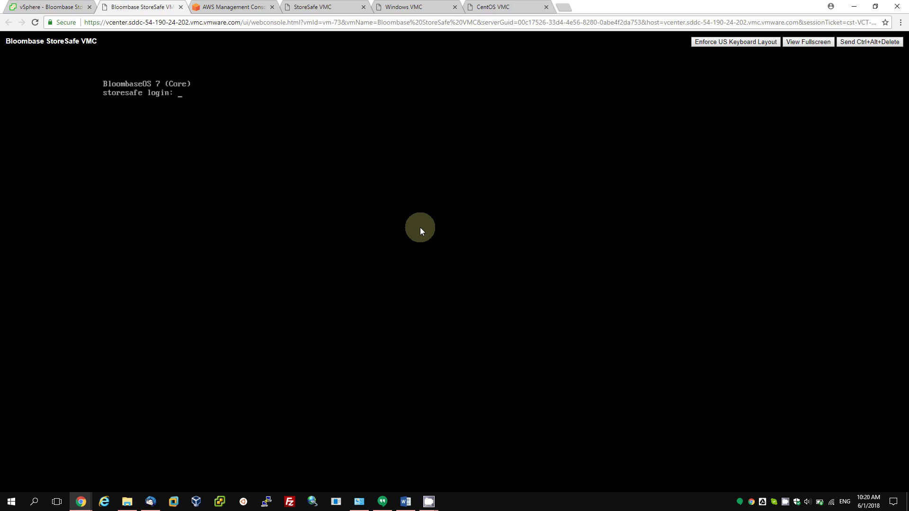
pyautogui.press('Return')
pyautogui.press('Return')
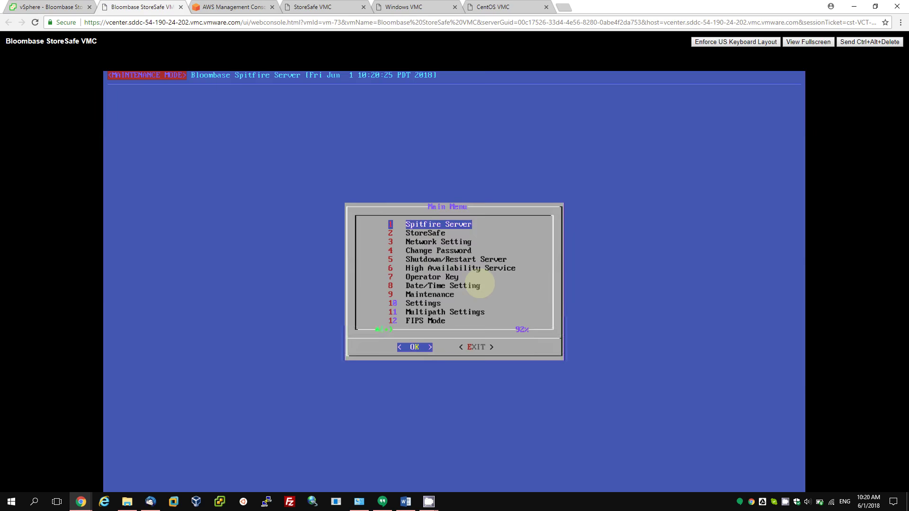
pyautogui.press('Down')
pyautogui.press('Up')
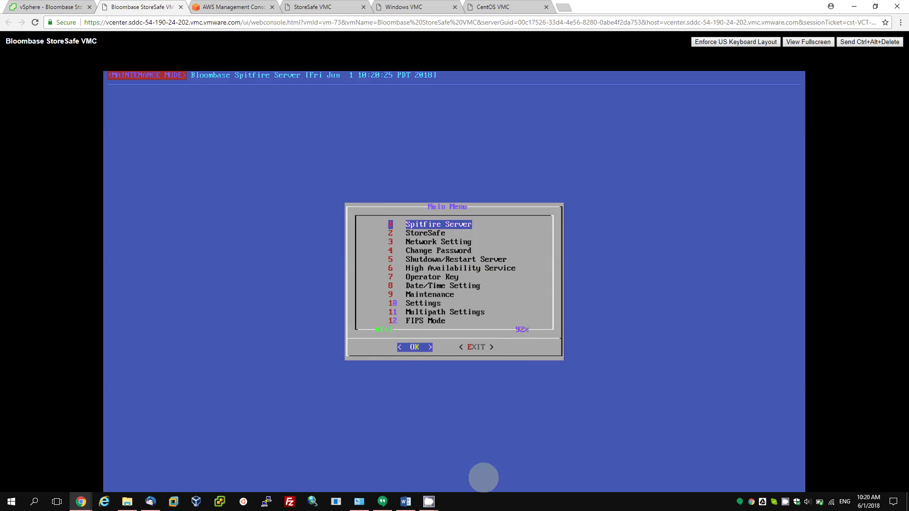
pyautogui.moveTo(429, 503)
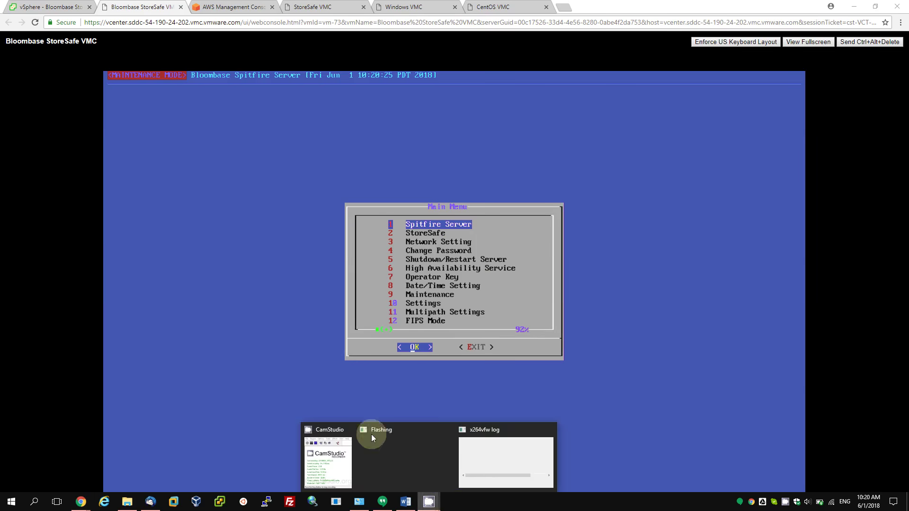
pyautogui.click(341, 456)
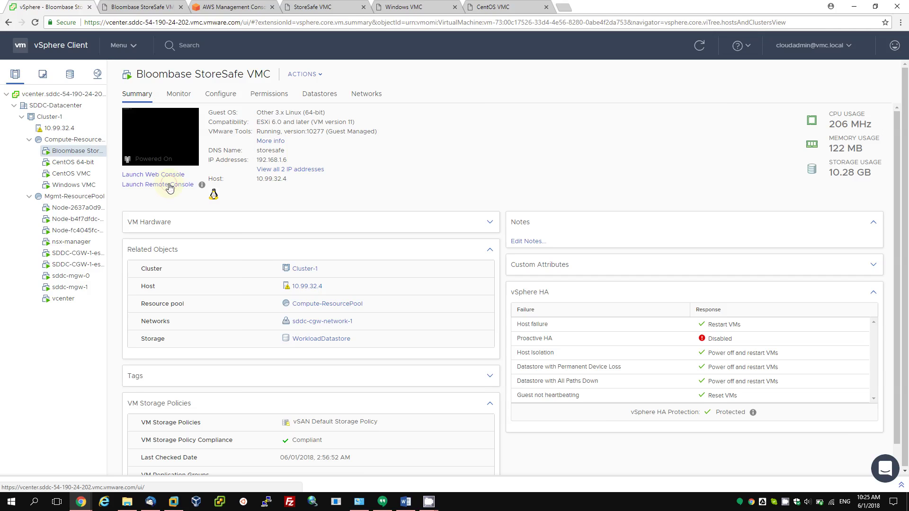
# Open the remote console in VMware Workstation and open Bloombase StoreSafe VMC from vCenter's Workloads folder.
pyautogui.click(171, 185)
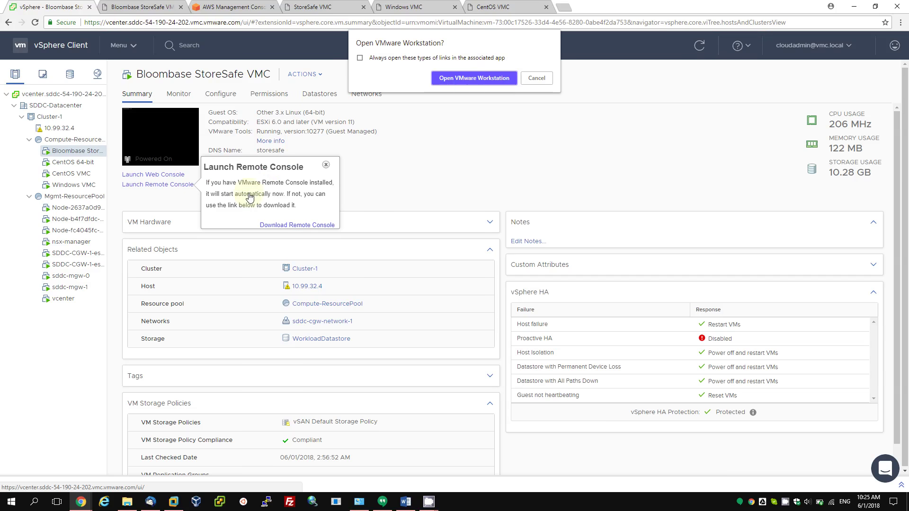
pyautogui.click(484, 84)
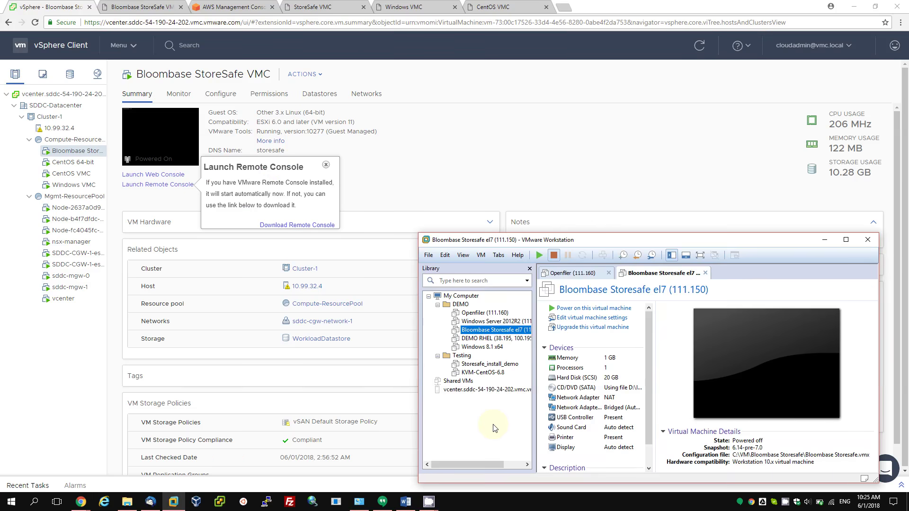
pyautogui.click(499, 396)
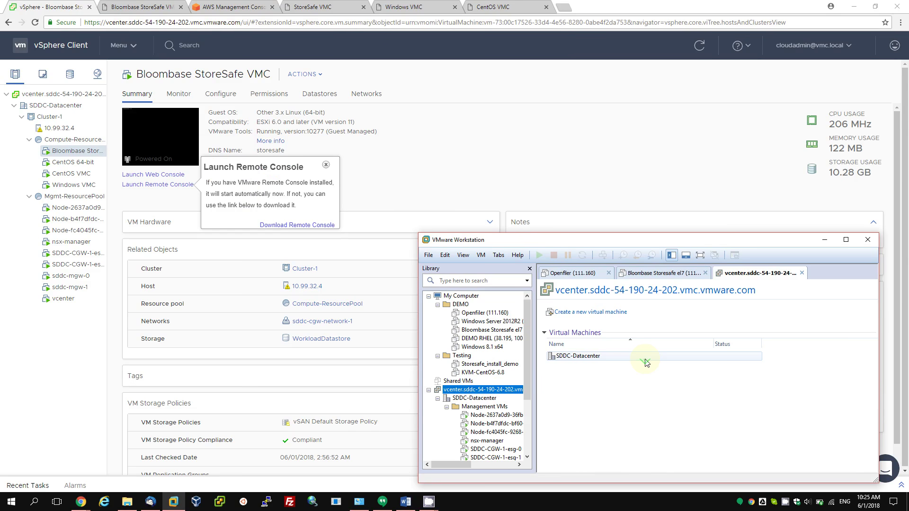
pyautogui.doubleClick(591, 356)
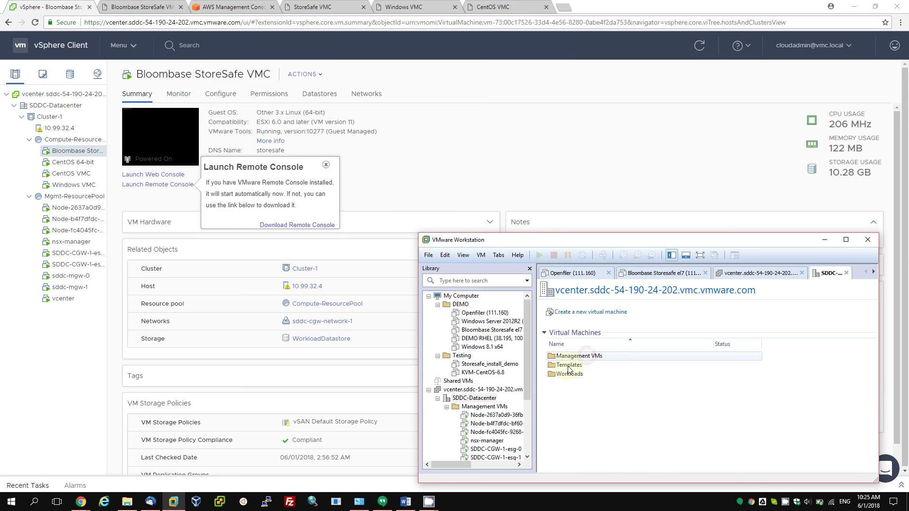
pyautogui.doubleClick(573, 374)
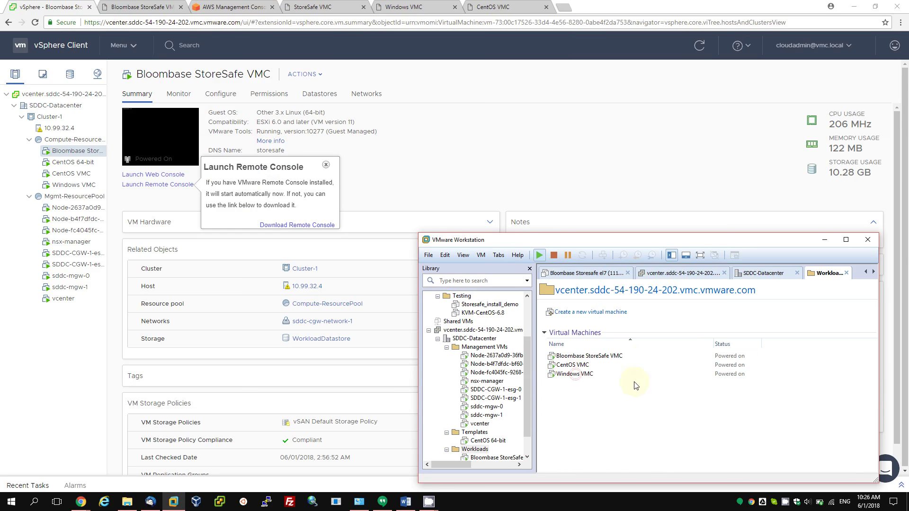
pyautogui.scroll(-1, 480, 432)
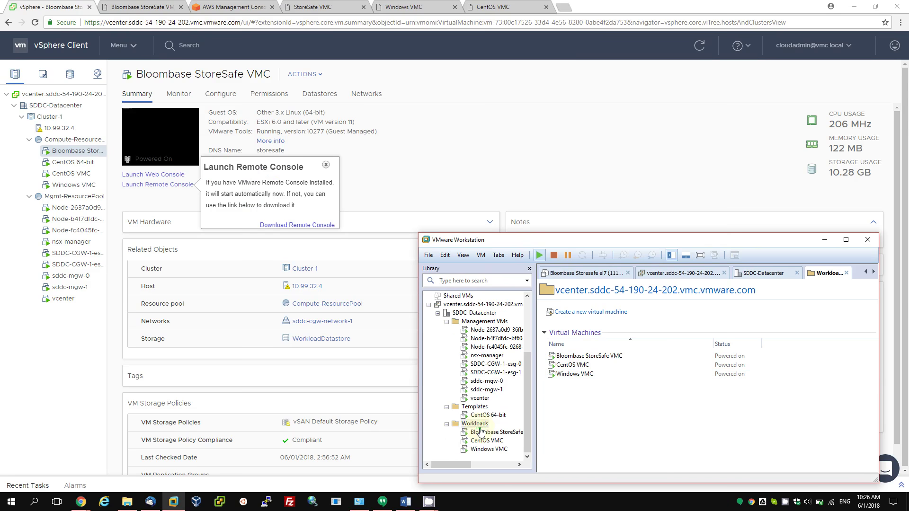
pyautogui.click(601, 359)
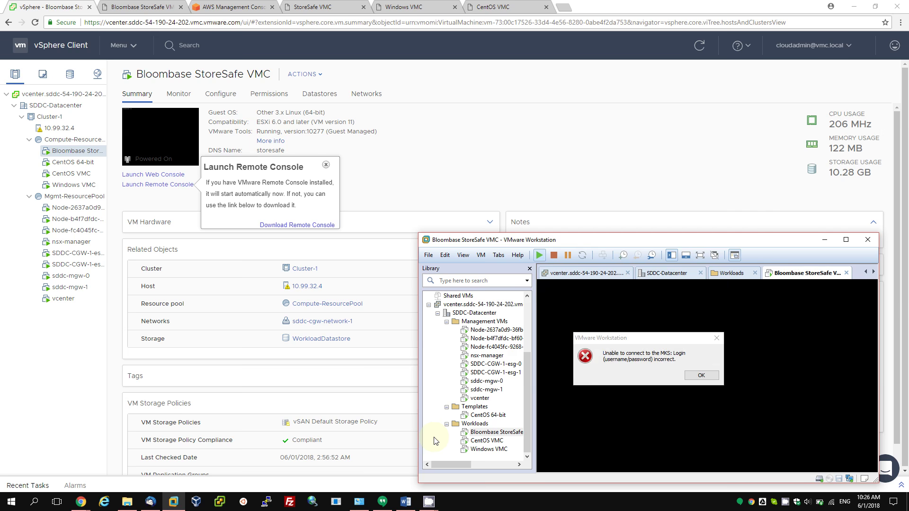
pyautogui.moveTo(431, 496)
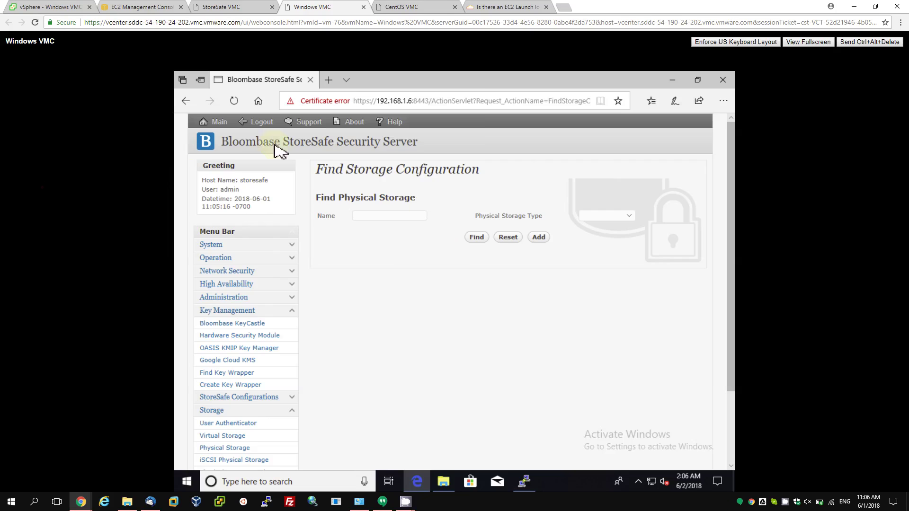
# List the physical storages and review the efs01backend NFS configuration without changes.
pyautogui.click(479, 239)
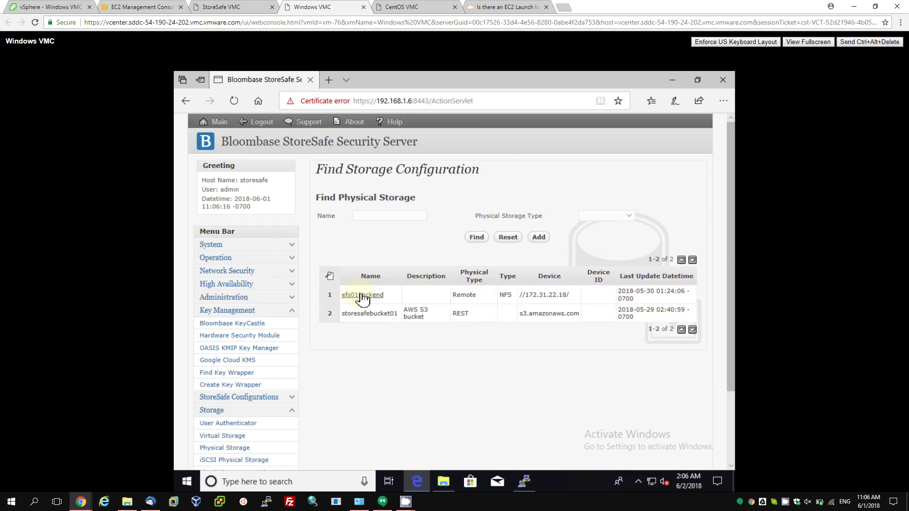
pyautogui.click(363, 296)
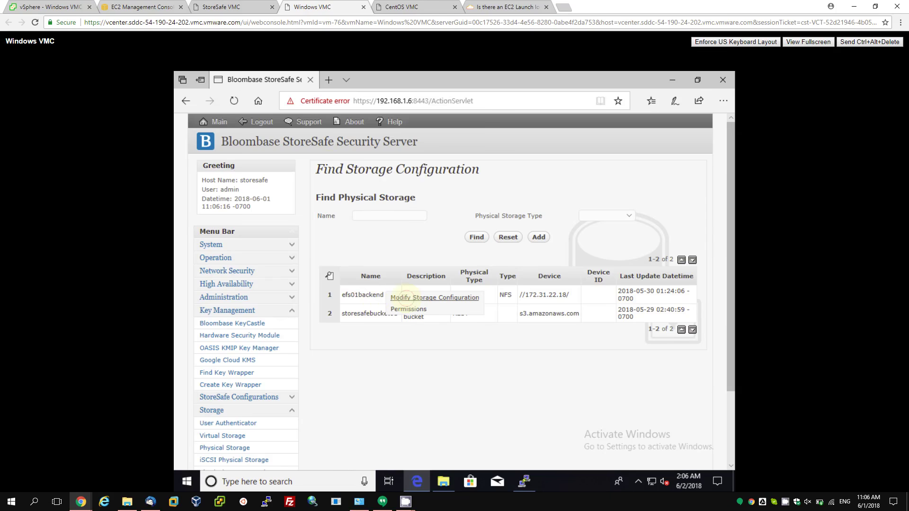
pyautogui.click(406, 298)
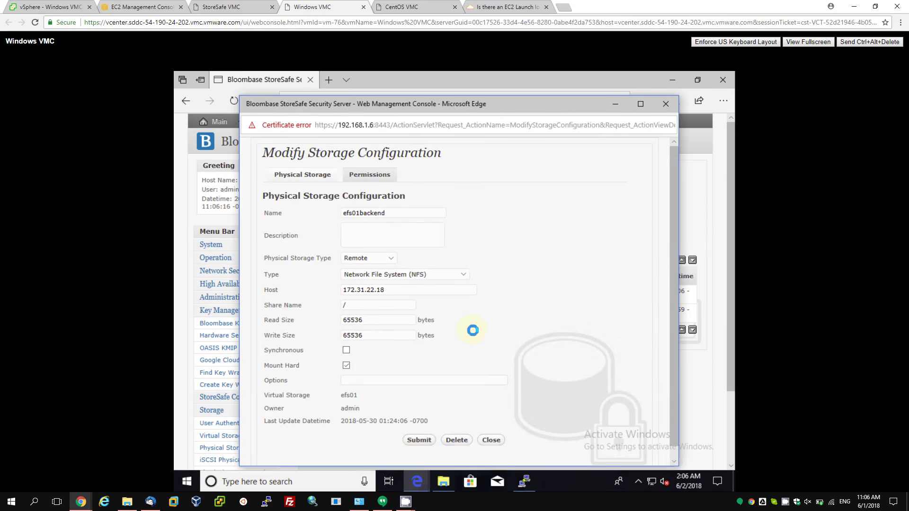
pyautogui.click(496, 442)
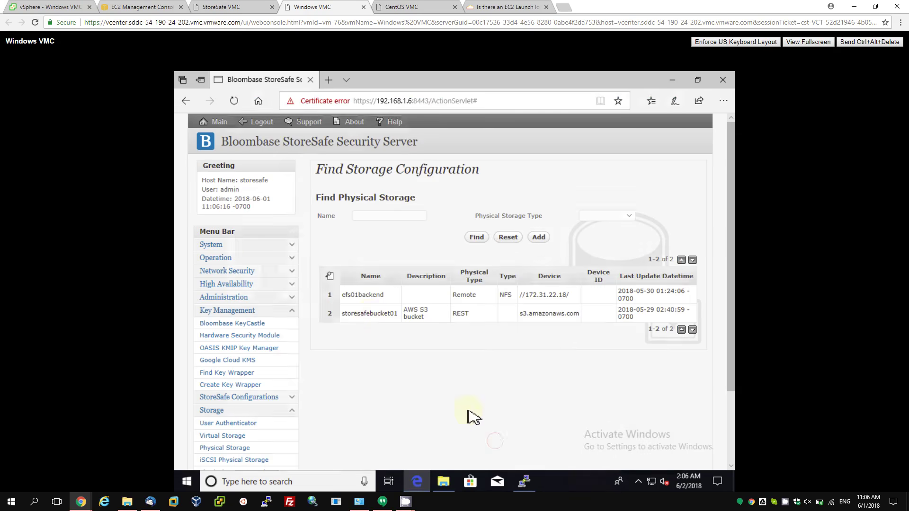
# Review the storesafebucket01 S3 settings (https, s3.amazonaws.com, port 443) without changes.
pyautogui.click(370, 313)
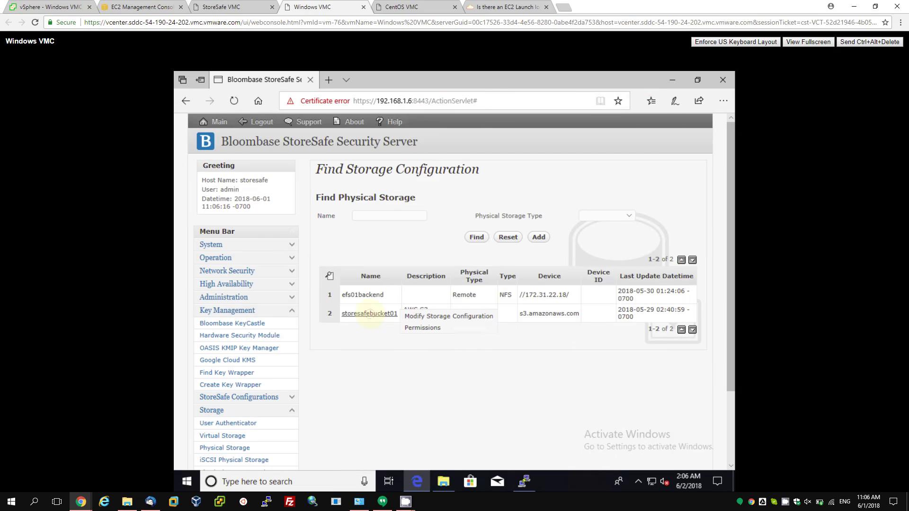
pyautogui.click(408, 316)
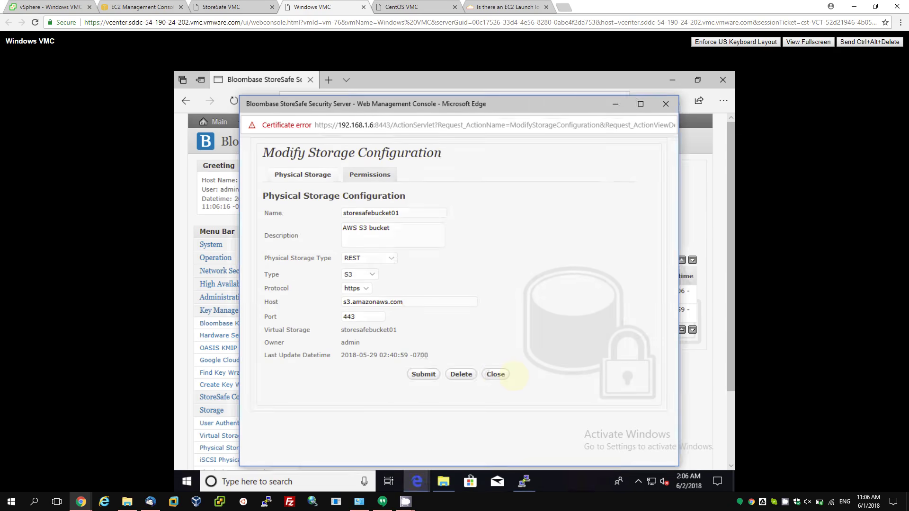
pyautogui.click(497, 374)
pyautogui.moveTo(398, 503)
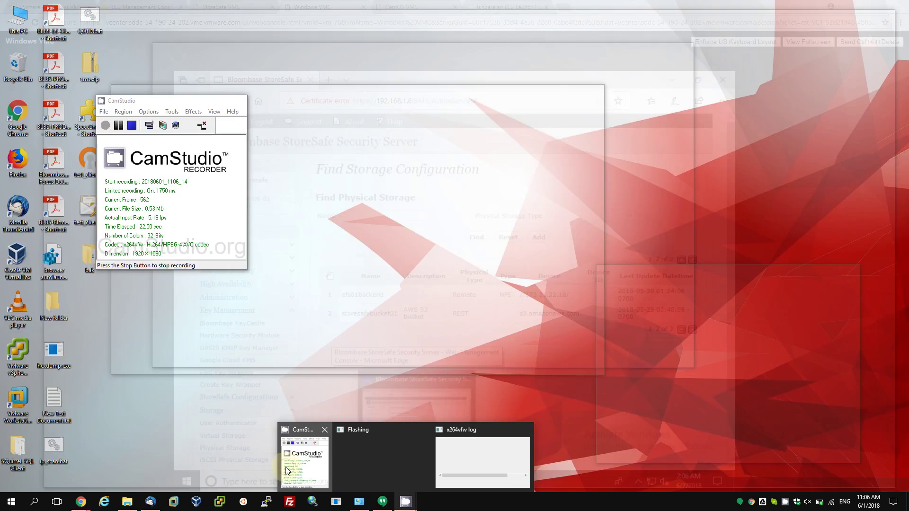
pyautogui.click(306, 461)
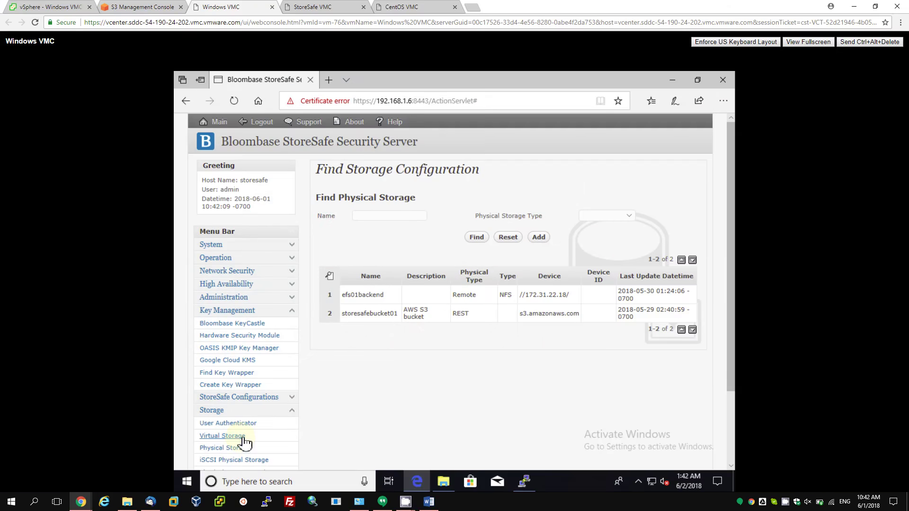
# List the virtual storages and open the Modify Virtual Storage settings for efs01.
pyautogui.click(239, 436)
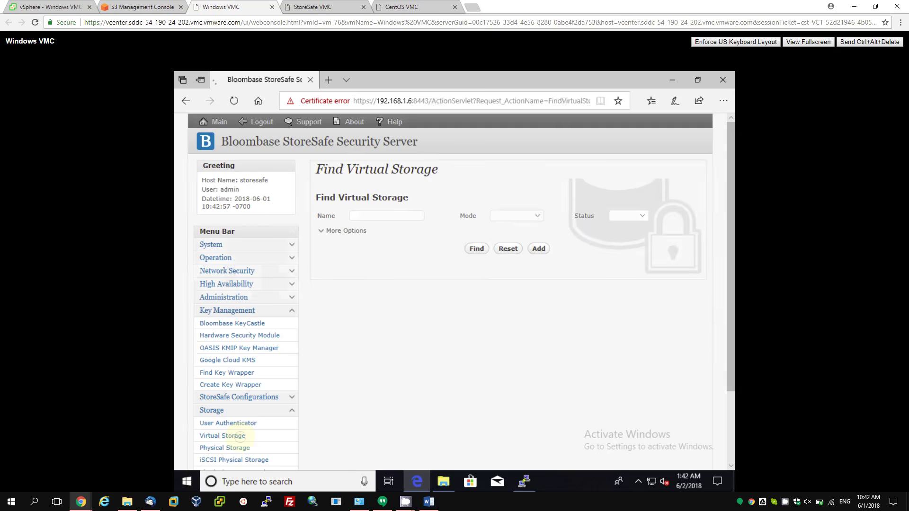
pyautogui.click(477, 249)
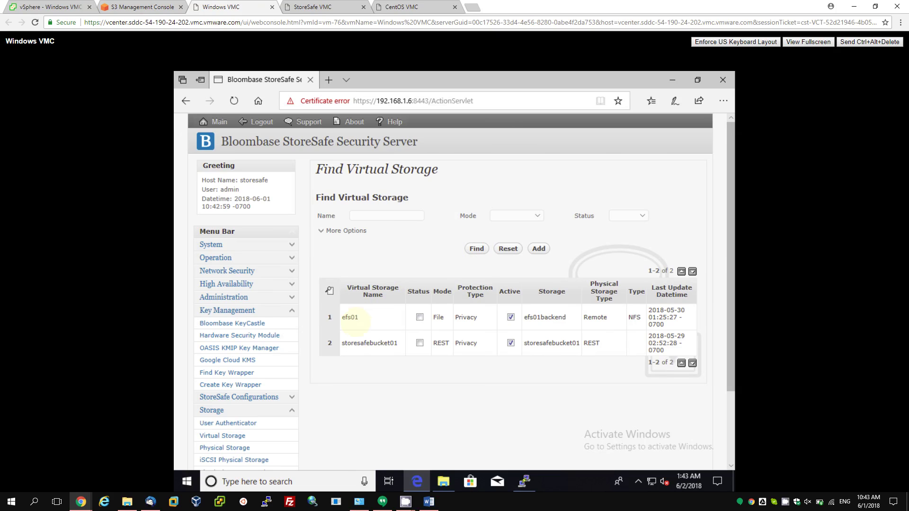
pyautogui.click(350, 317)
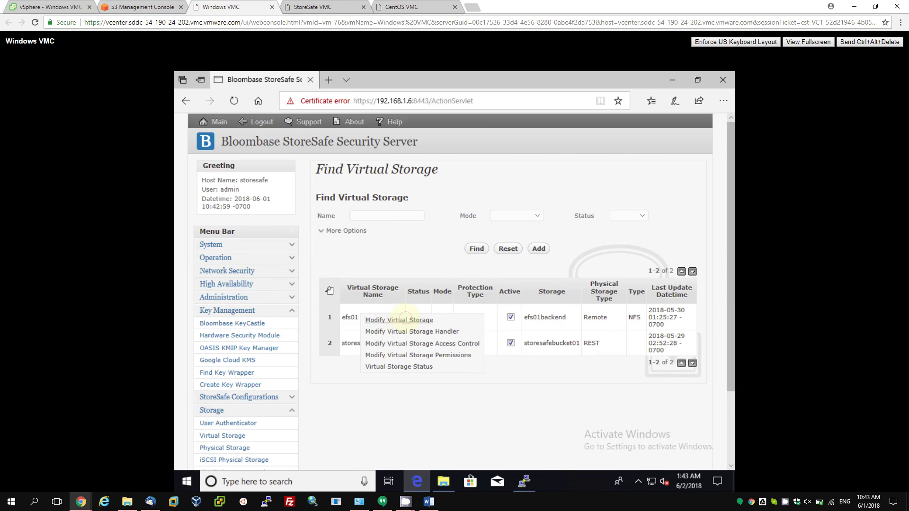
pyautogui.click(409, 321)
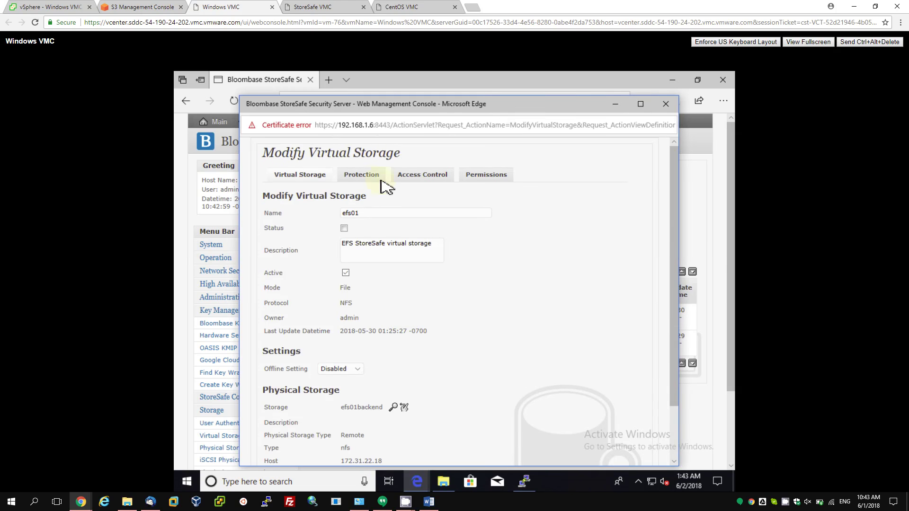
pyautogui.click(364, 176)
pyautogui.scroll(-3, 425, 306)
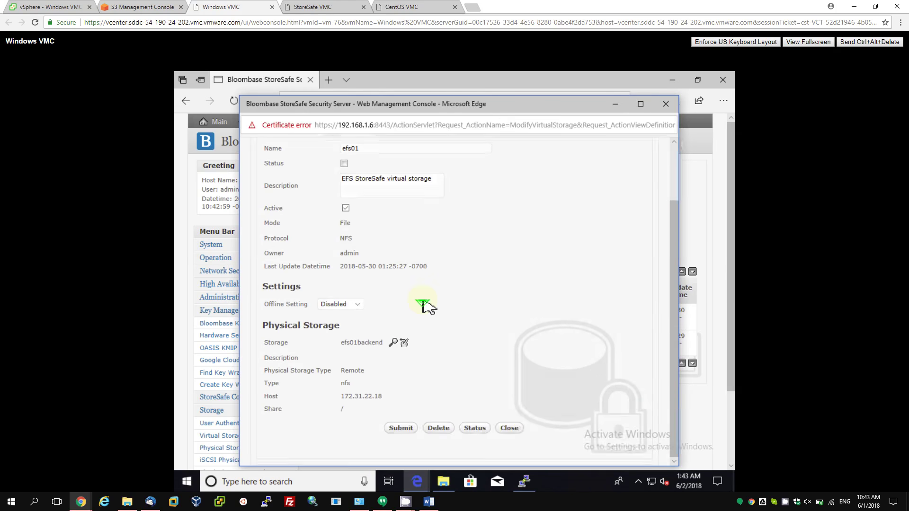
pyautogui.scroll(3, 425, 307)
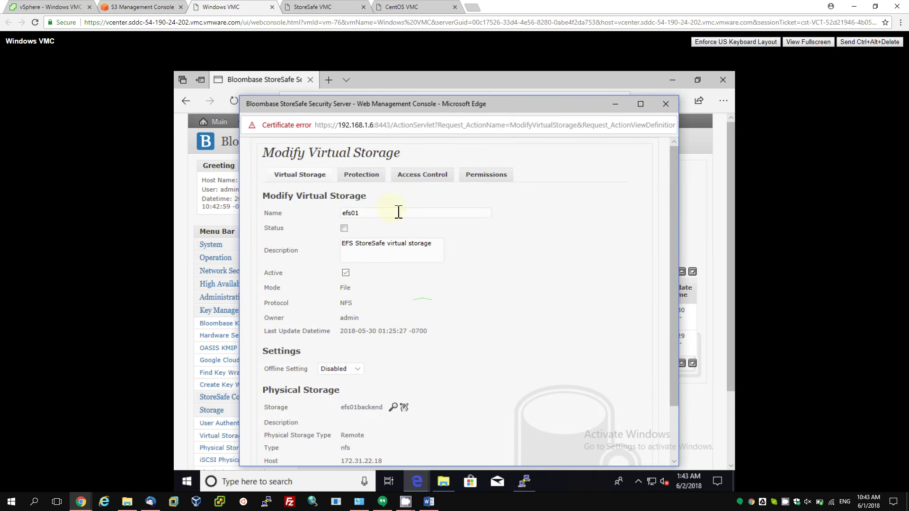
# Check efs01's protection (Privacy, aws-key01, AES 256) and host 192.168.1.7 read/write access, then close.
pyautogui.click(363, 175)
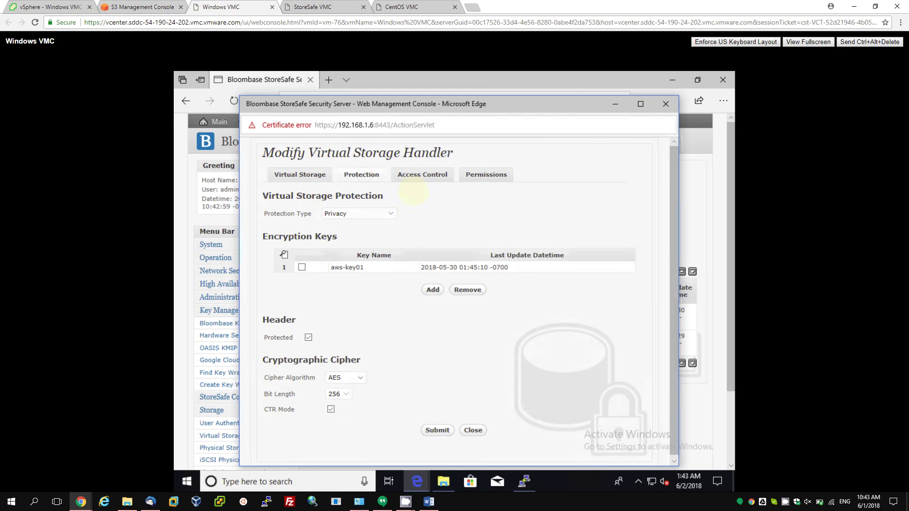
pyautogui.click(415, 177)
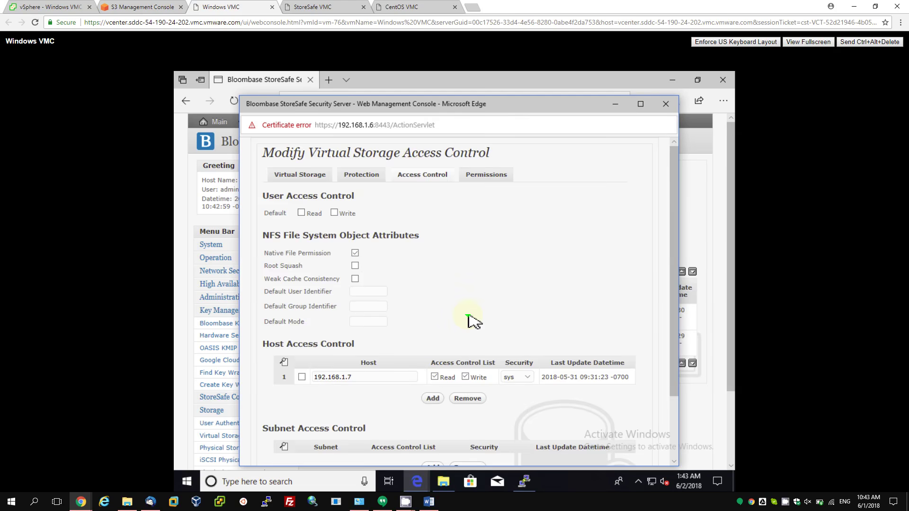
pyautogui.scroll(-3, 473, 321)
pyautogui.scroll(3, 468, 319)
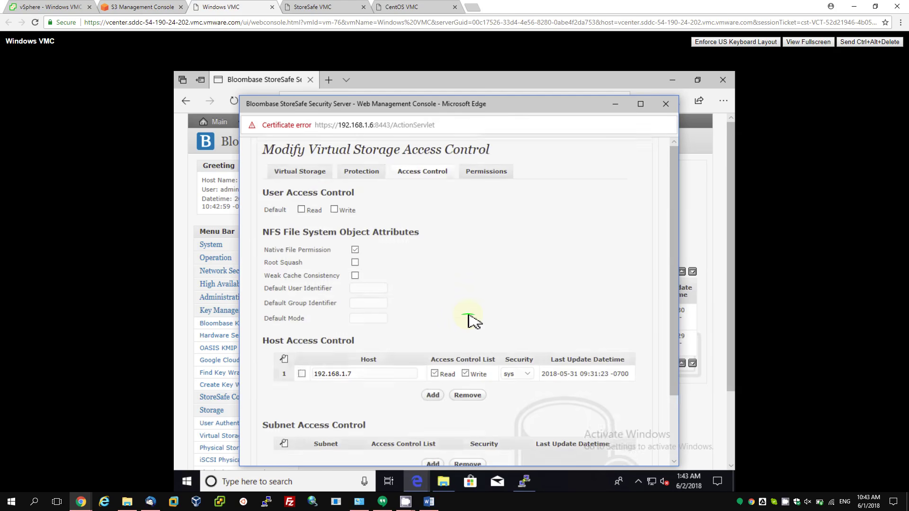
pyautogui.scroll(-1, 505, 367)
pyautogui.scroll(-1, 505, 367)
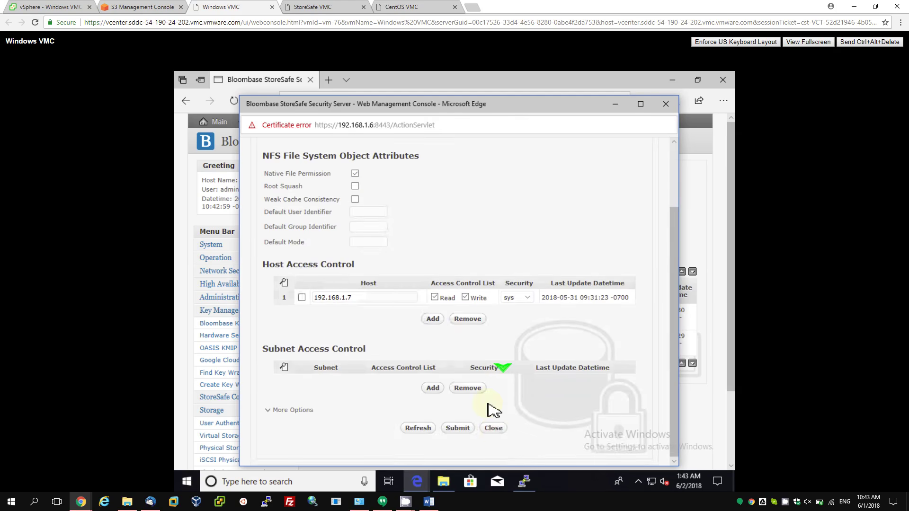
pyautogui.click(494, 428)
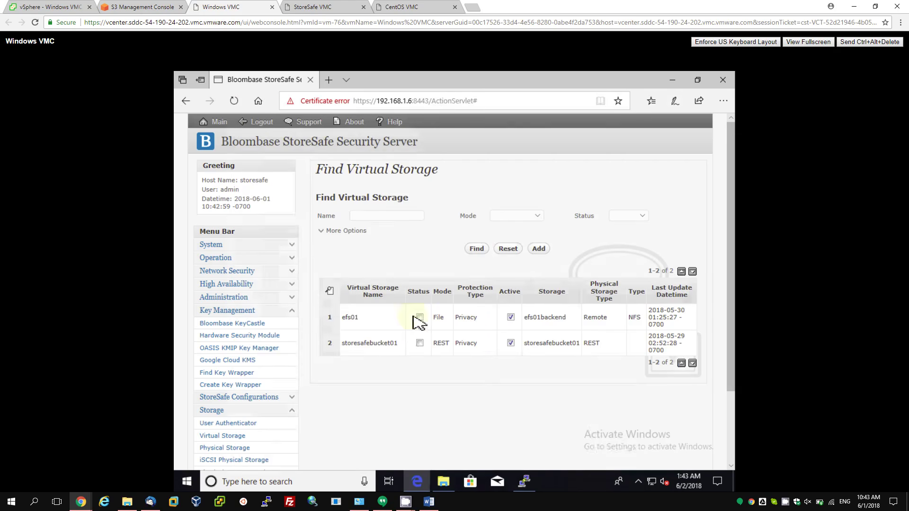
pyautogui.click(389, 345)
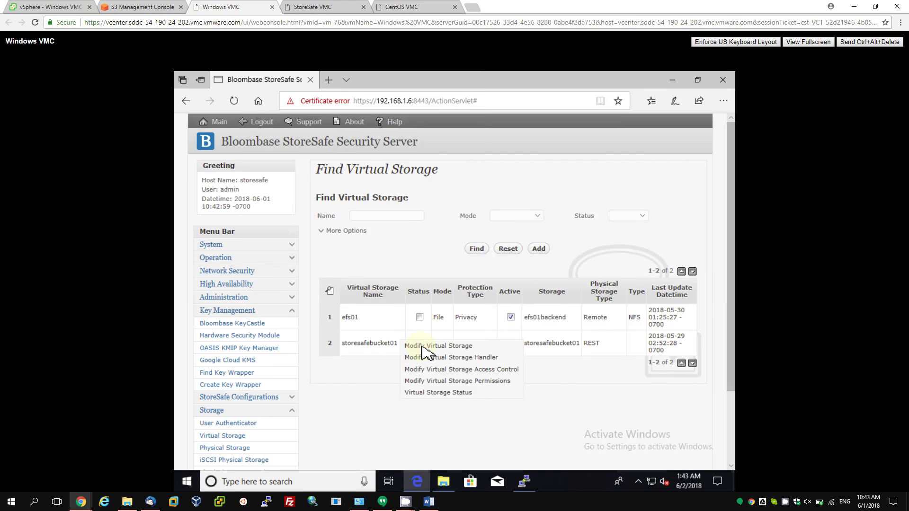
pyautogui.click(419, 346)
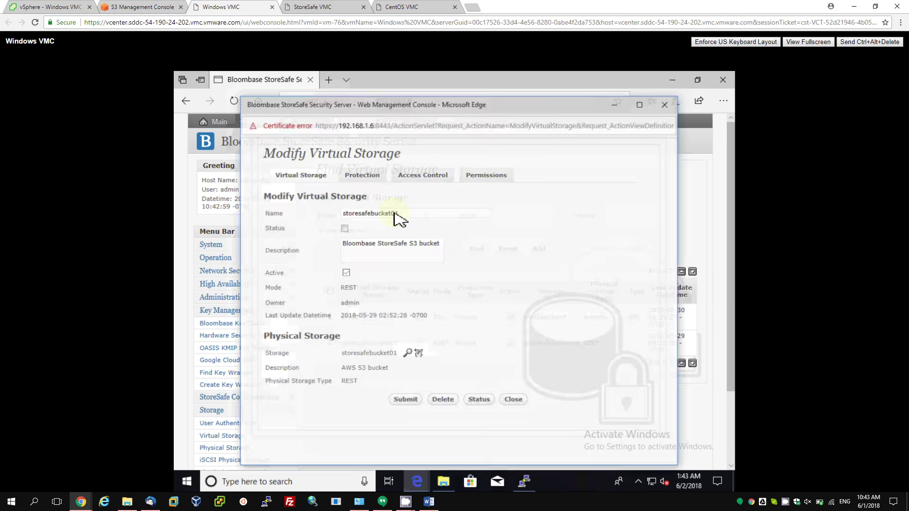
pyautogui.click(367, 180)
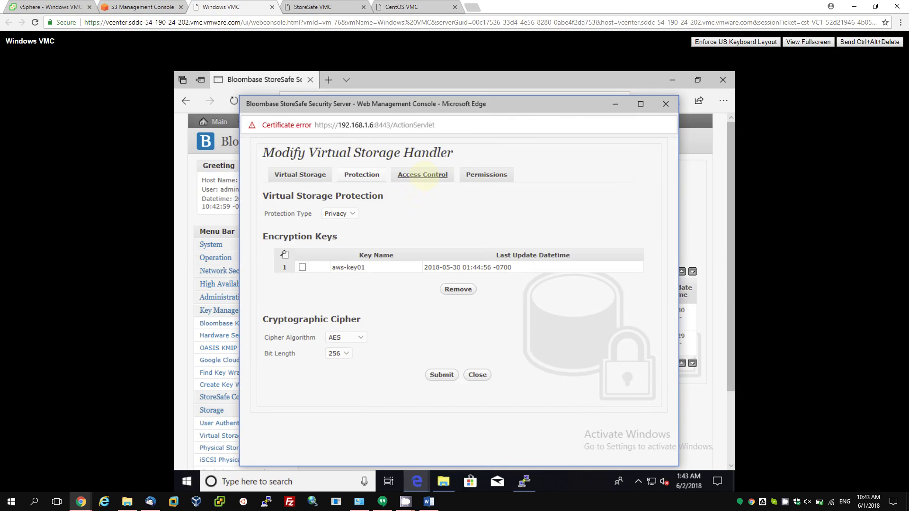
pyautogui.click(423, 175)
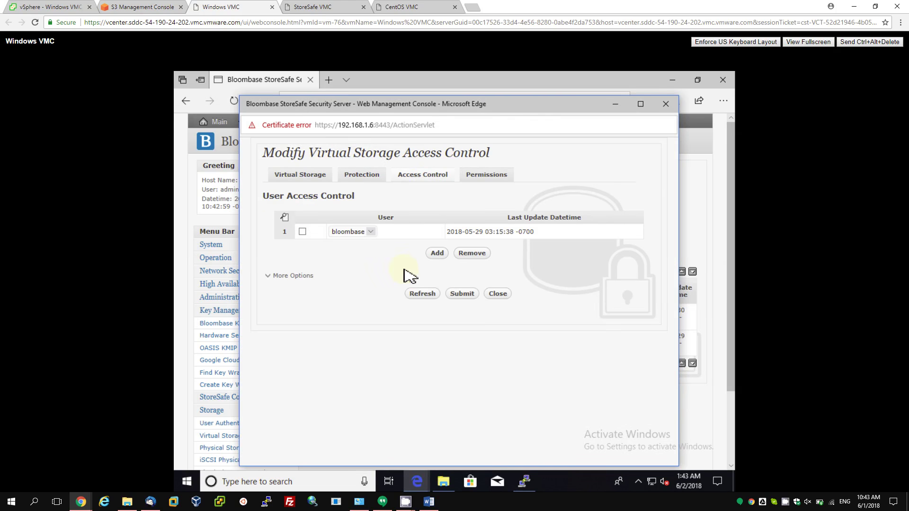
pyautogui.click(495, 295)
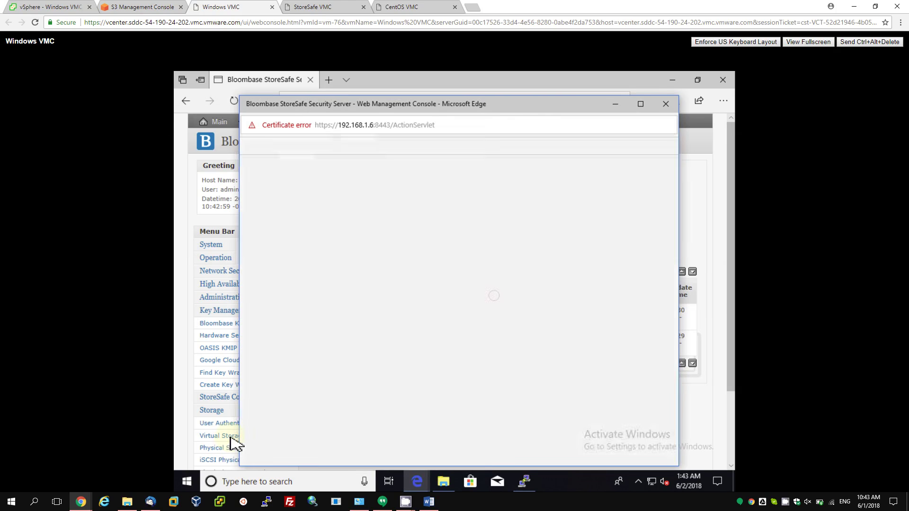
pyautogui.scroll(-2, 258, 438)
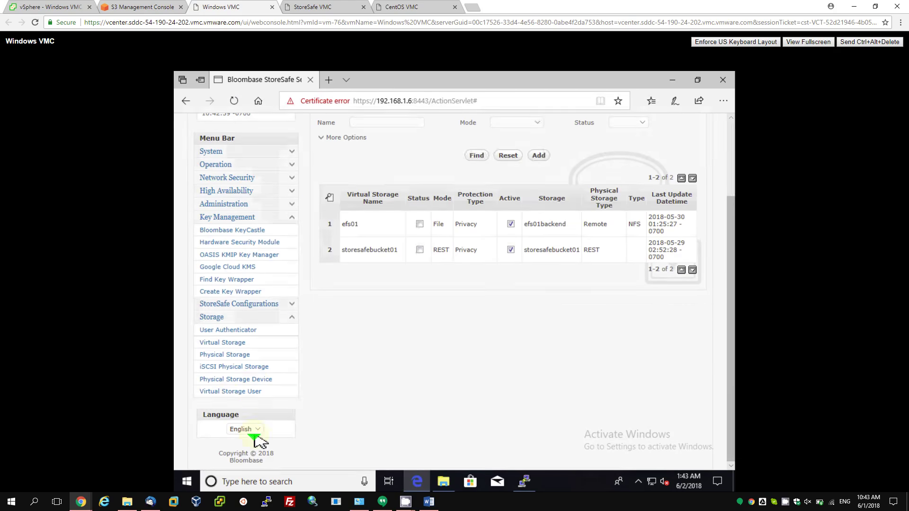
# Search storage users and review the bloombase user (Local authenticator, storesafebucket01) without changes.
pyautogui.click(226, 392)
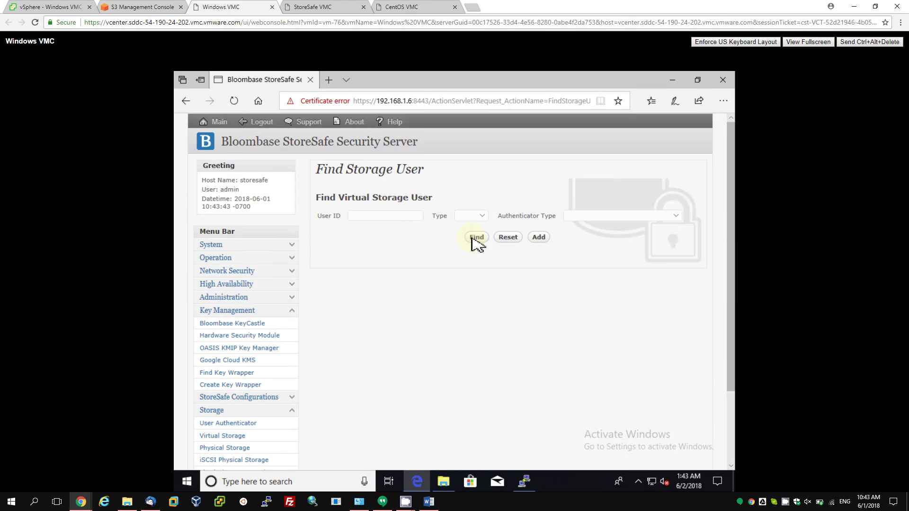
pyautogui.click(476, 238)
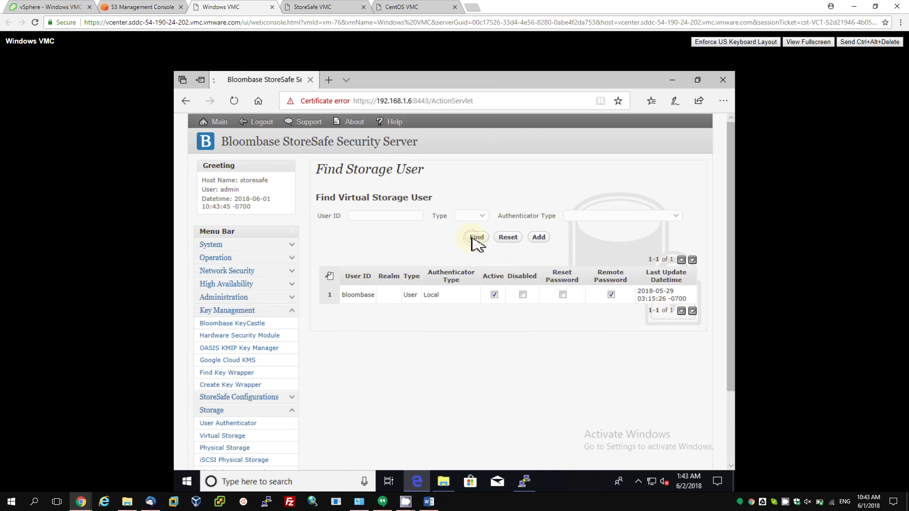
pyautogui.click(368, 296)
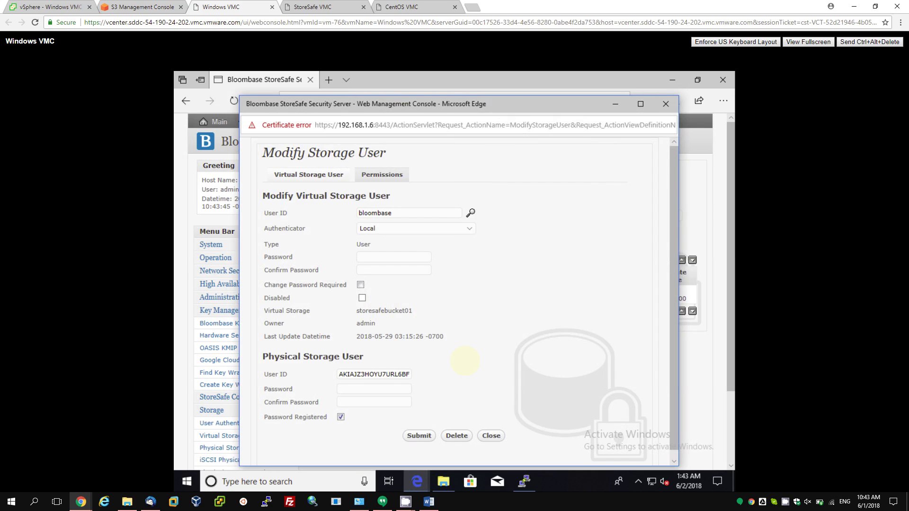
pyautogui.click(495, 437)
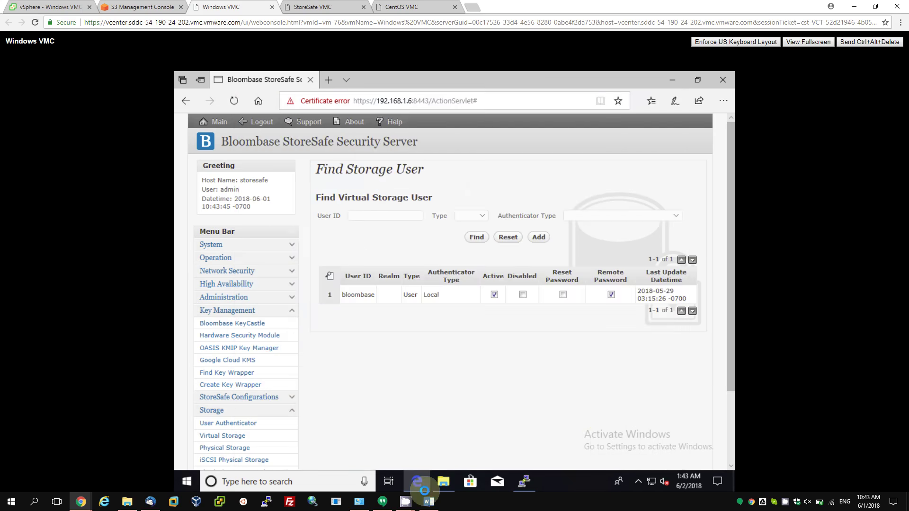
# Open CloudHSM cluster cluster-s7qonhher47 and confirm its one active HSM at 172.31.23.229.
pyautogui.moveTo(406, 502)
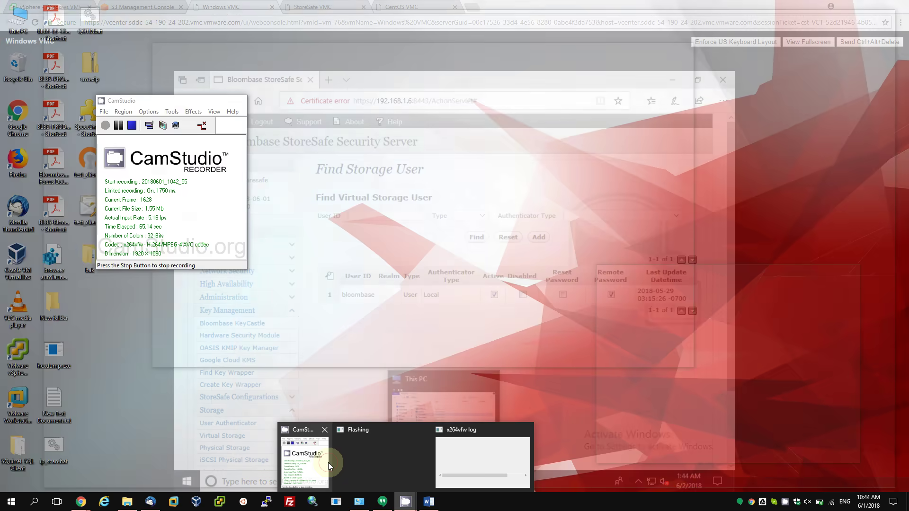
pyautogui.click(328, 462)
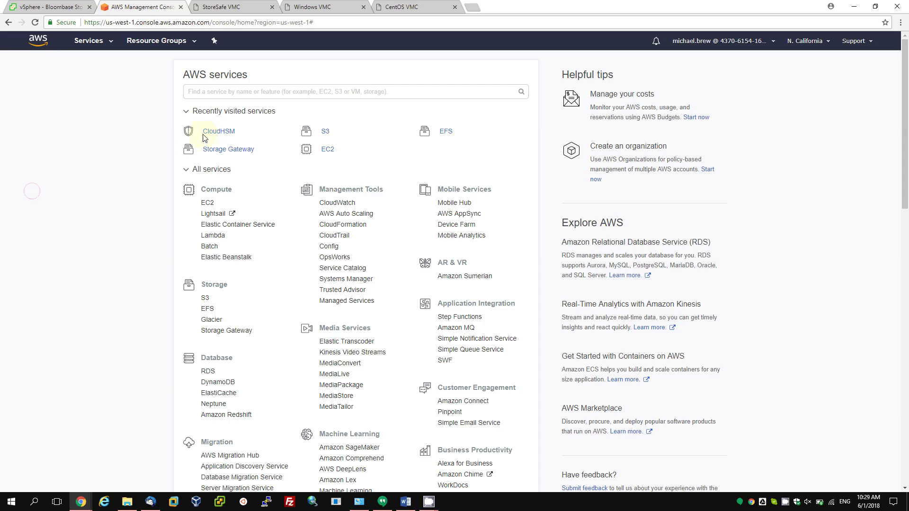
pyautogui.click(220, 132)
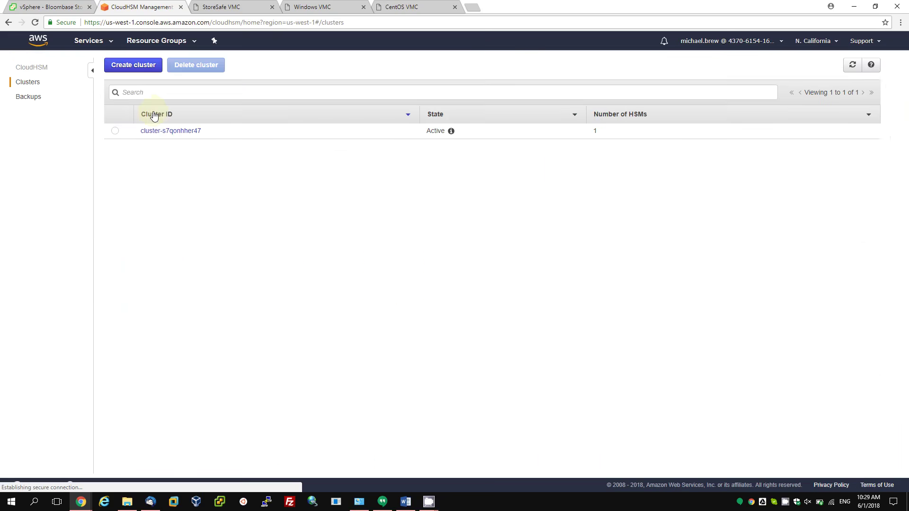
pyautogui.click(157, 137)
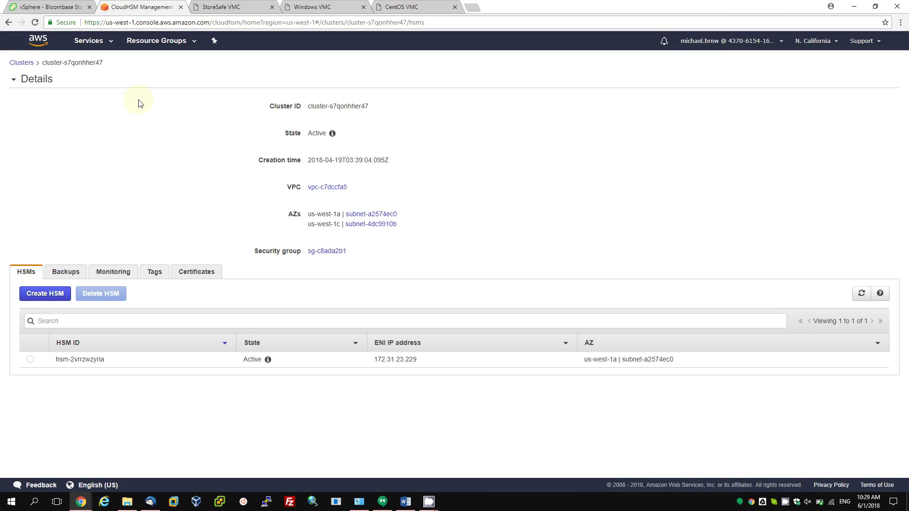
pyautogui.click(94, 41)
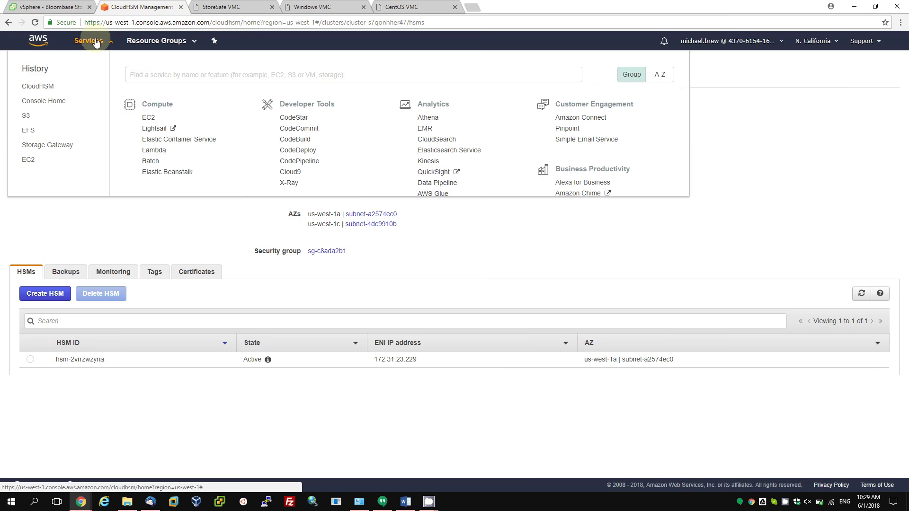
# In EFS, expand file system fs-cb6385d2 to view its mount target at 172.31.22.18.
pyautogui.click(27, 131)
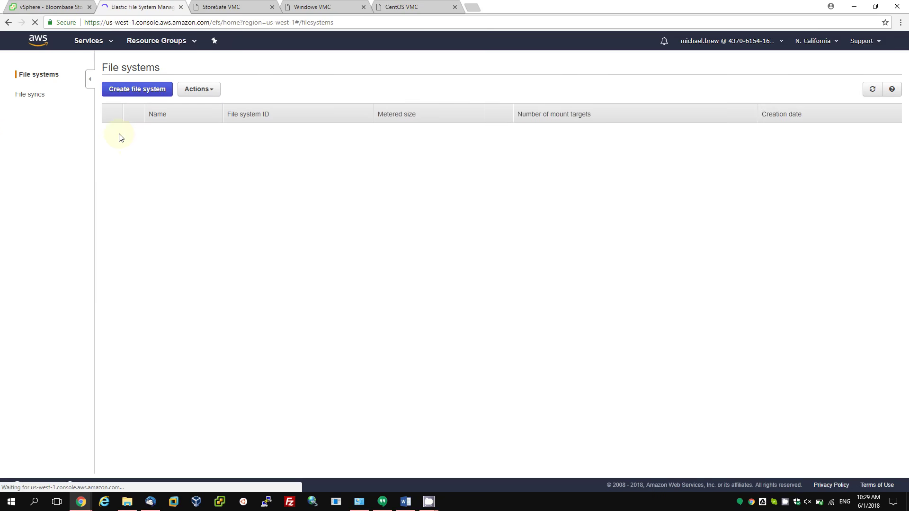
pyautogui.click(111, 130)
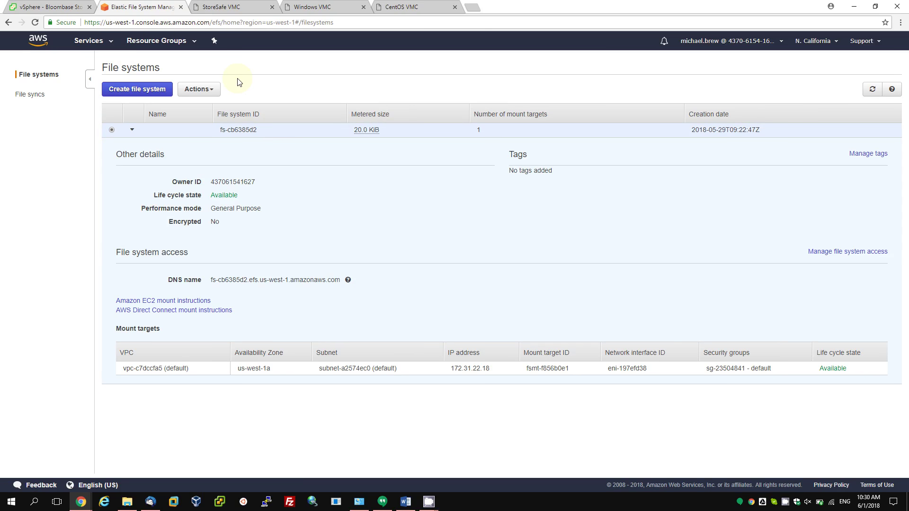
pyautogui.click(102, 44)
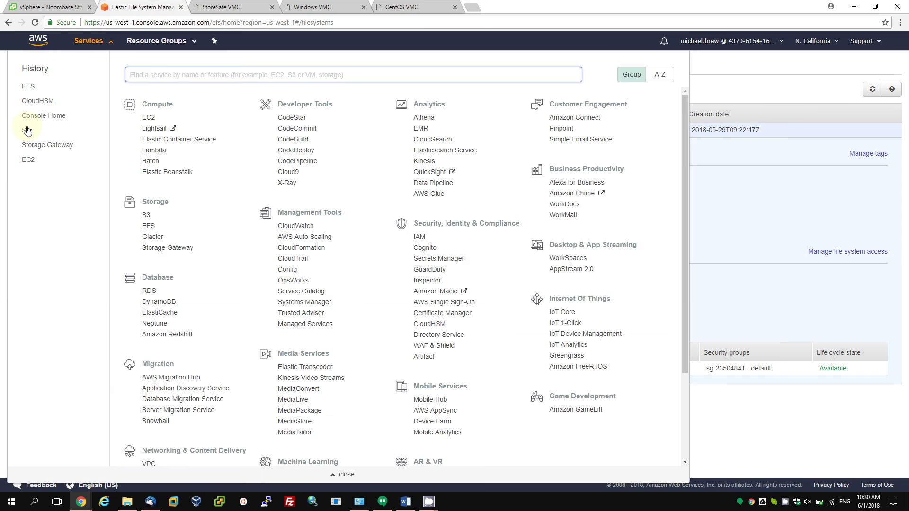
# Inspect storesafebucket01's properties and owner-account permissions in S3, then open the password.txt object overview.
pyautogui.click(27, 131)
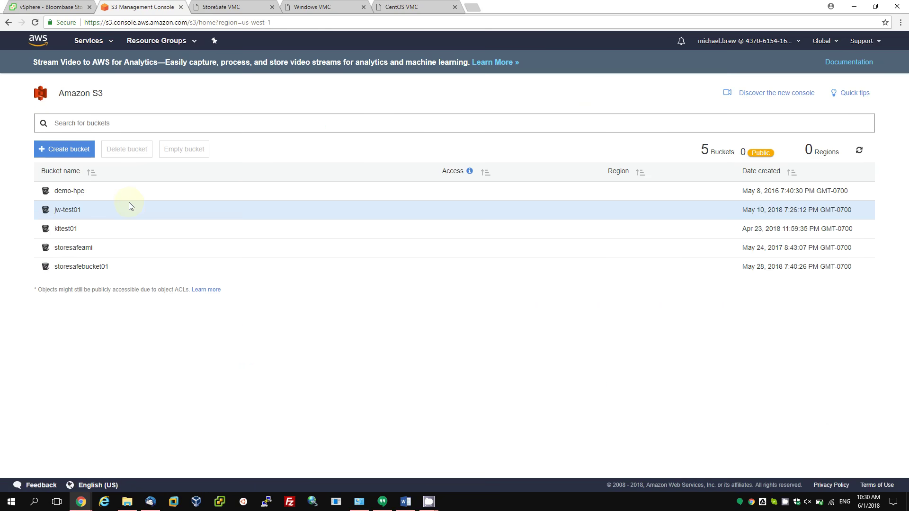
pyautogui.click(90, 267)
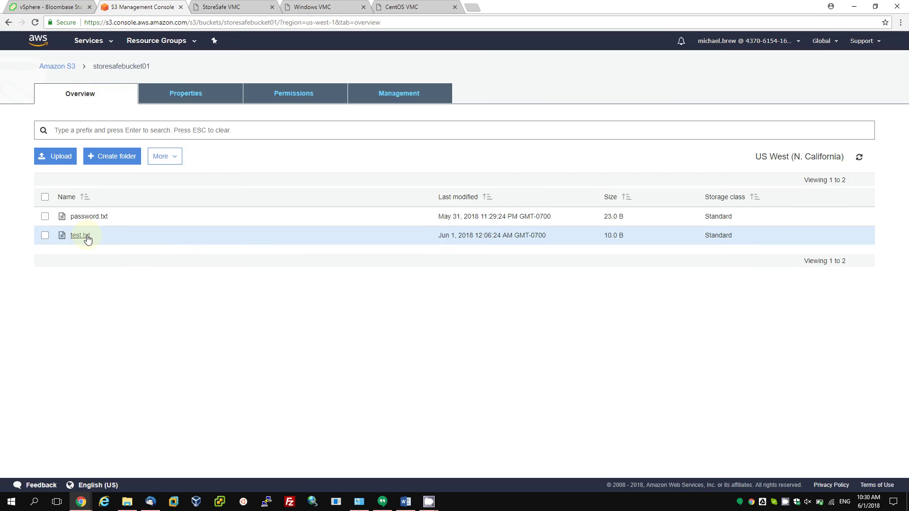
pyautogui.click(199, 94)
pyautogui.click(296, 92)
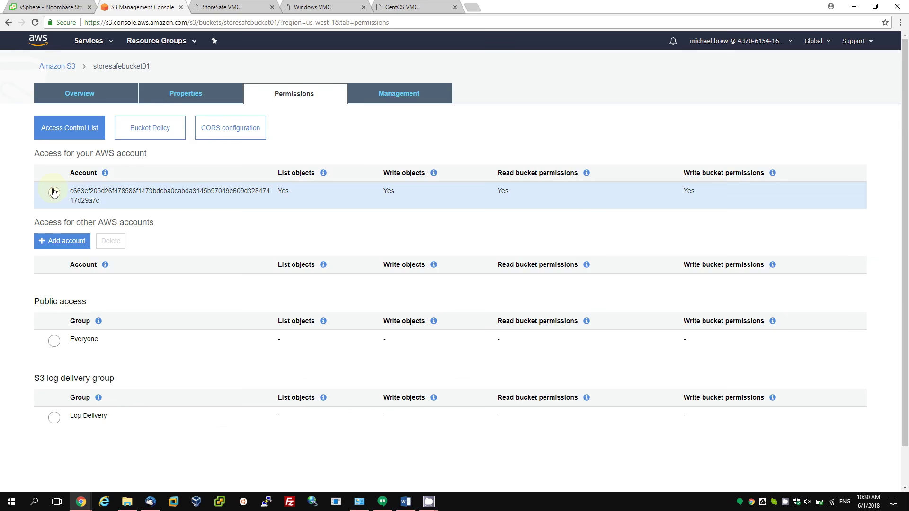
pyautogui.click(53, 193)
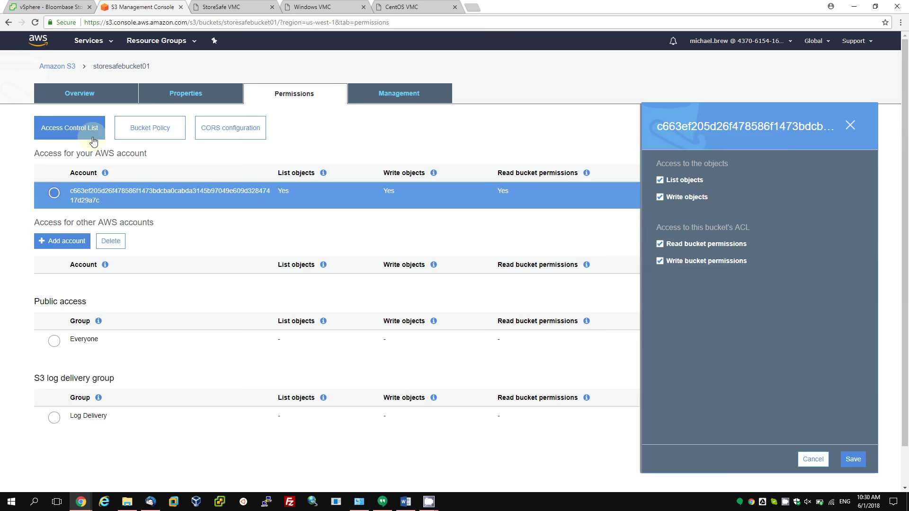
pyautogui.click(96, 97)
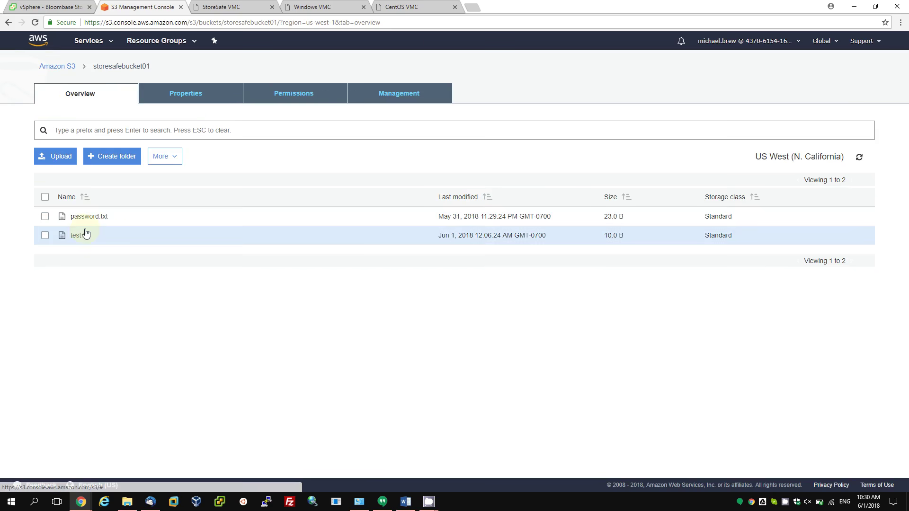
pyautogui.click(89, 216)
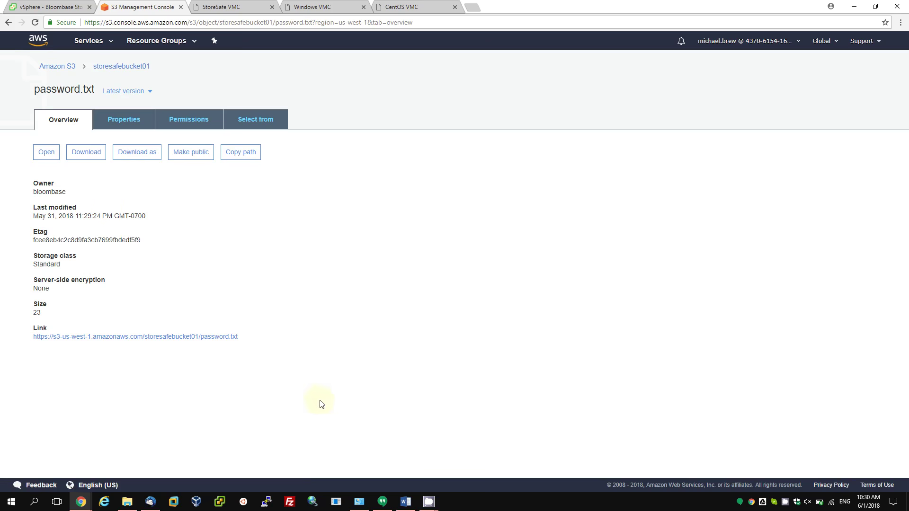
# On the StoreSafe VM console, start the CloudHSM key_mgmt_util utility.
pyautogui.moveTo(429, 506)
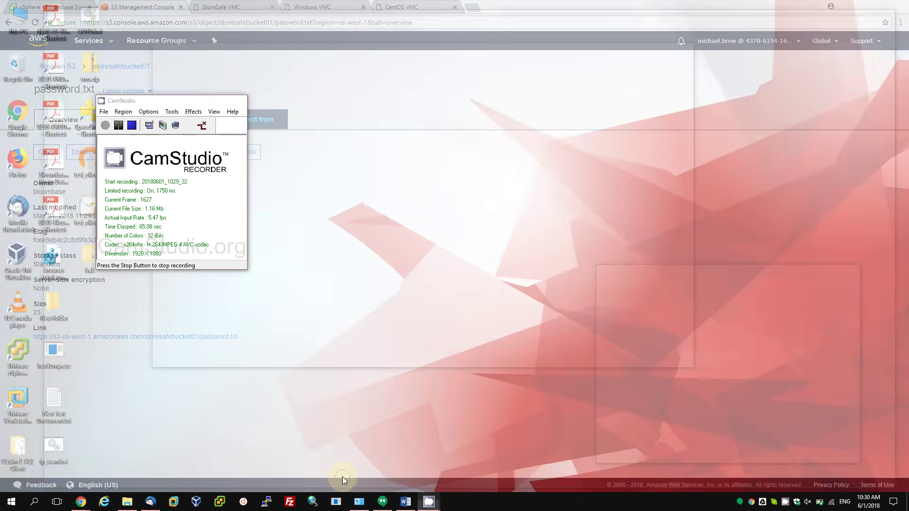
pyautogui.click(342, 476)
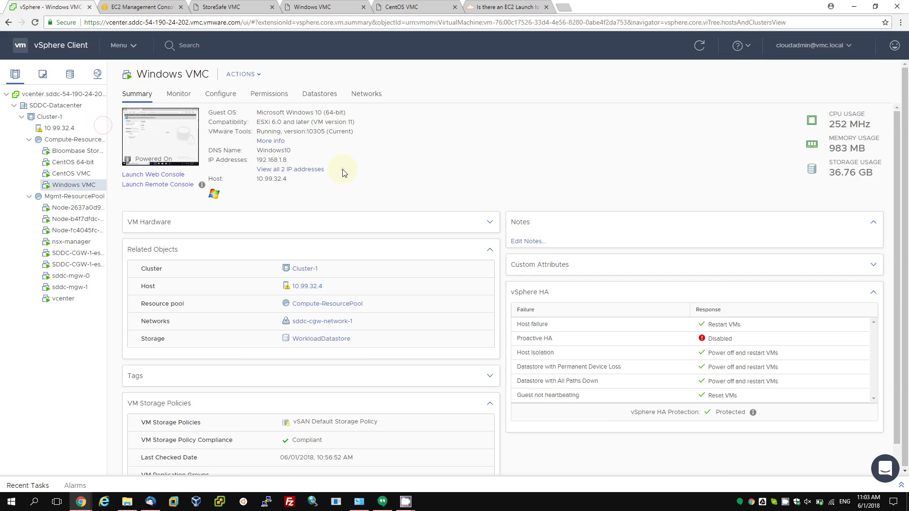
pyautogui.click(230, 5)
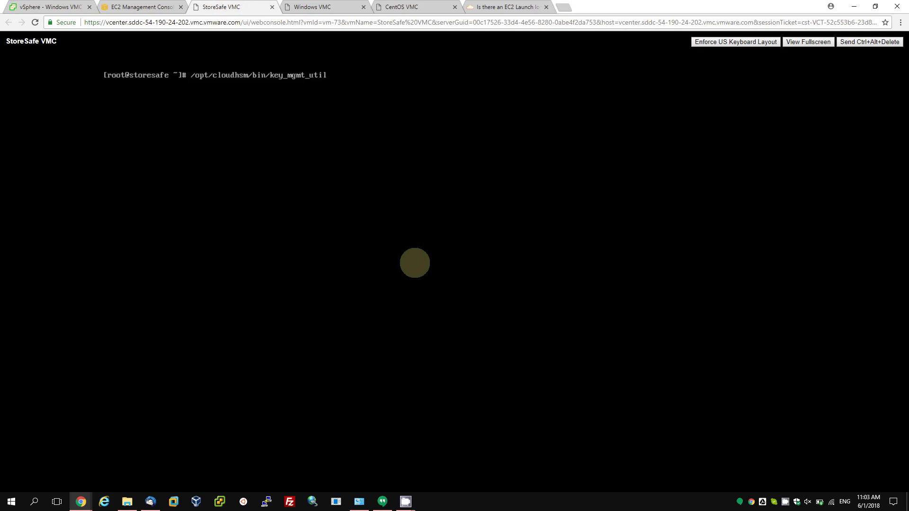
pyautogui.press('Return')
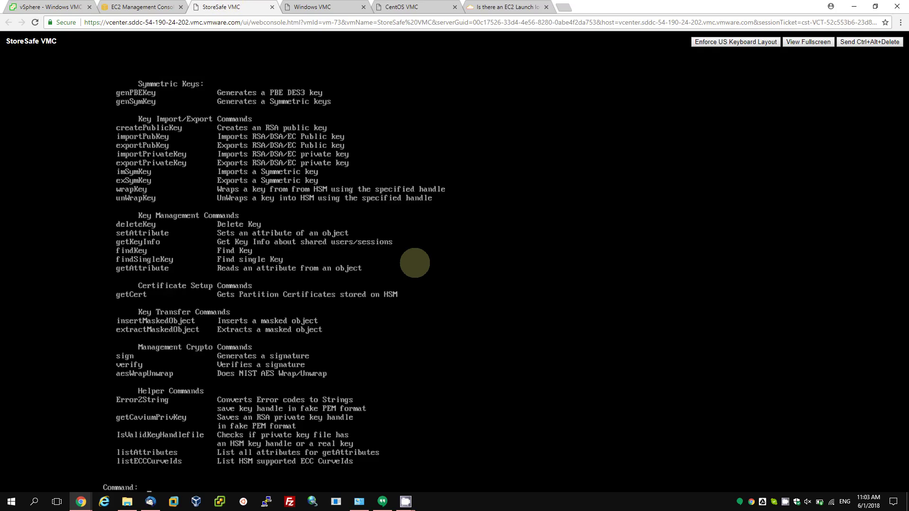
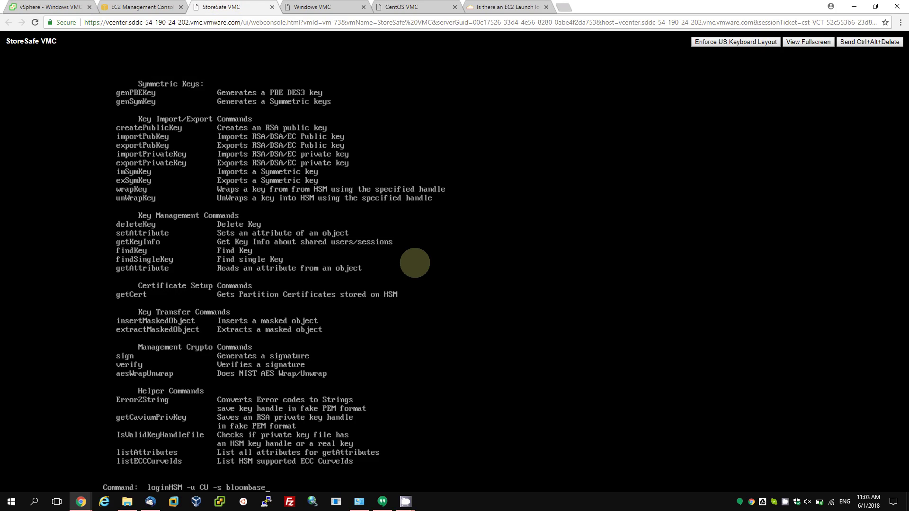
# Log into the HSM as crypto user on partition bloombase with the account password, then run findKey.
pyautogui.press('Return')
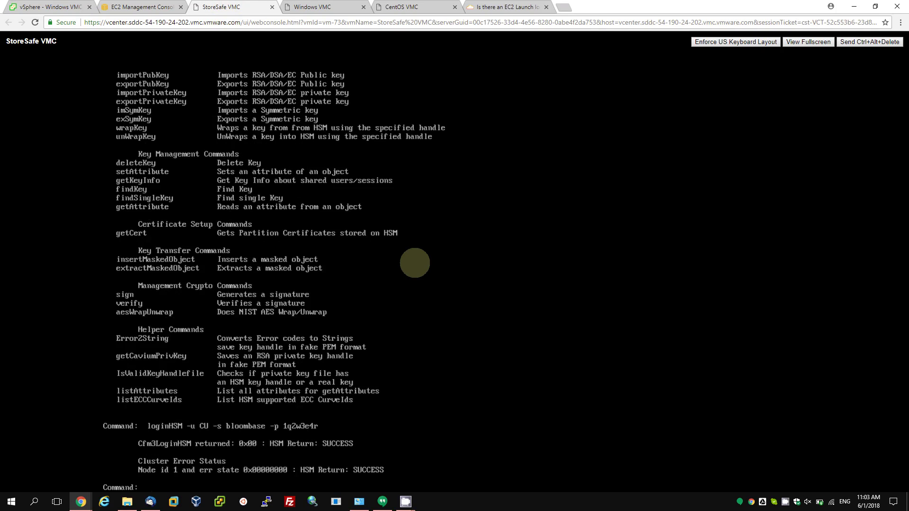
pyautogui.press('Return')
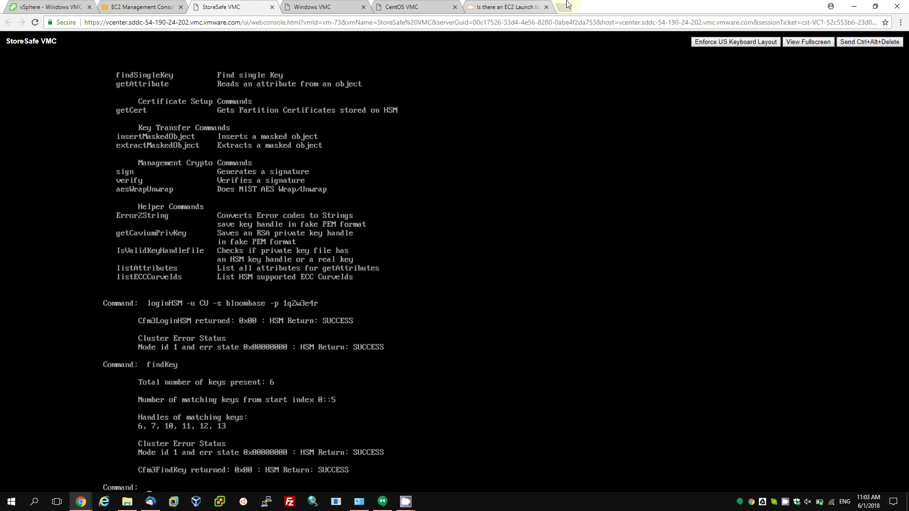
# Log into the StoreSafe web console on the Windows VM as admin.
pyautogui.click(325, 7)
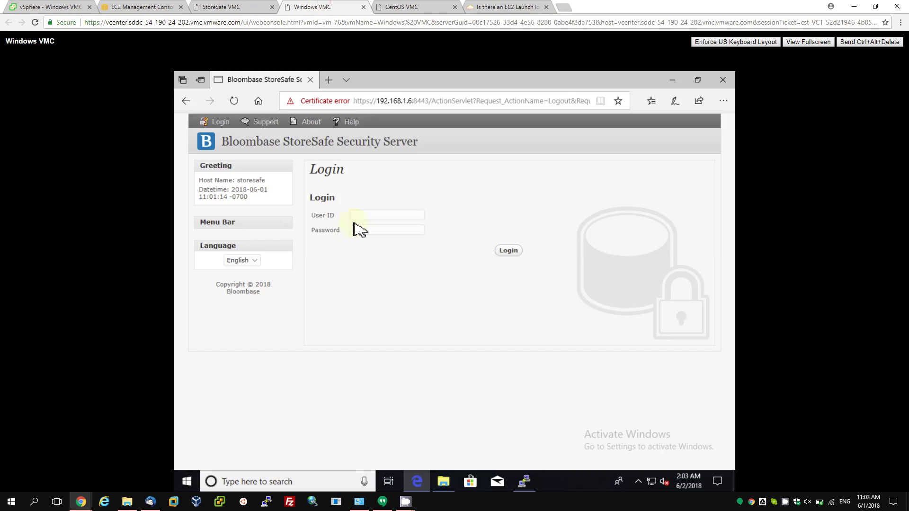
pyautogui.click(373, 215)
pyautogui.write('admin')
pyautogui.write('••••••')
pyautogui.press('Return')
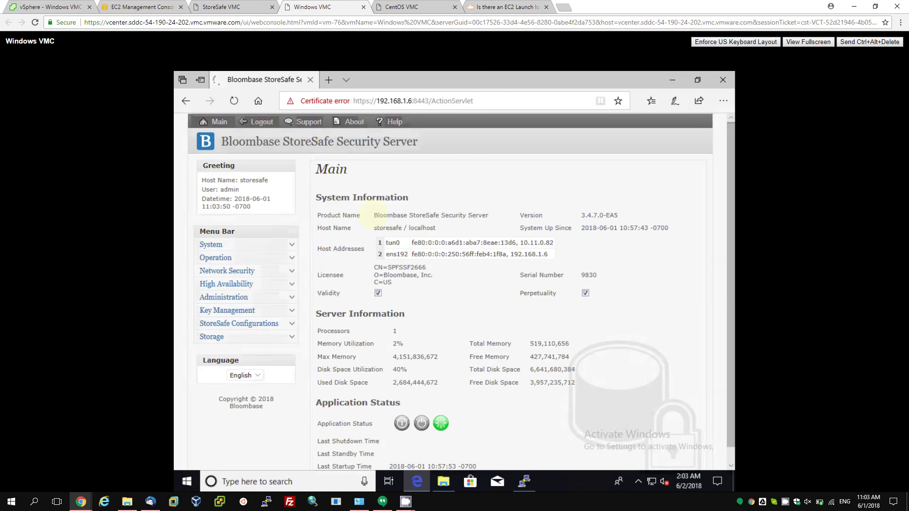
# Under Key Management > Hardware Security Module, open the bloombase cloudhsm entry.
pyautogui.click(292, 310)
pyautogui.click(230, 338)
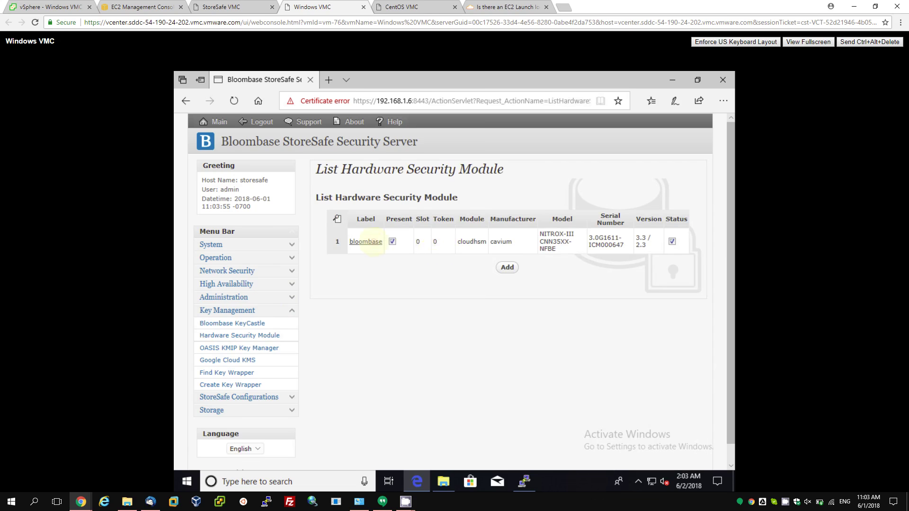
pyautogui.click(366, 242)
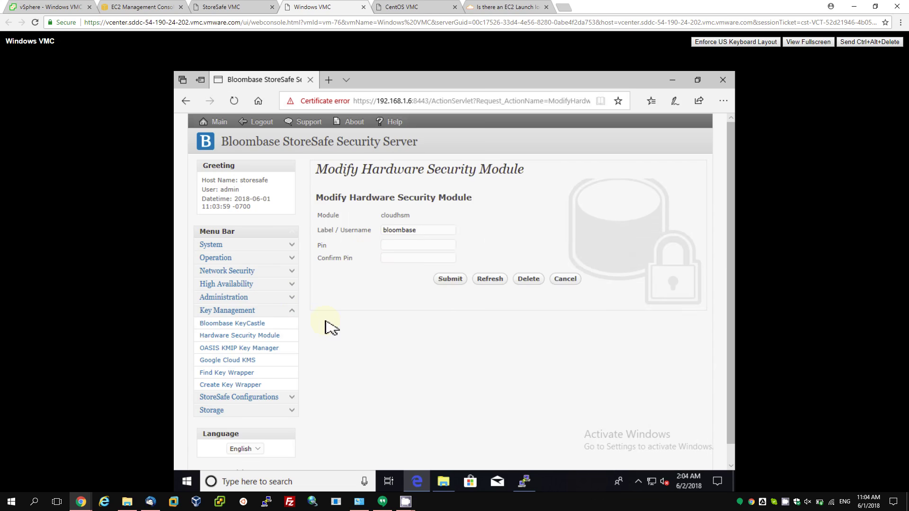
pyautogui.click(227, 373)
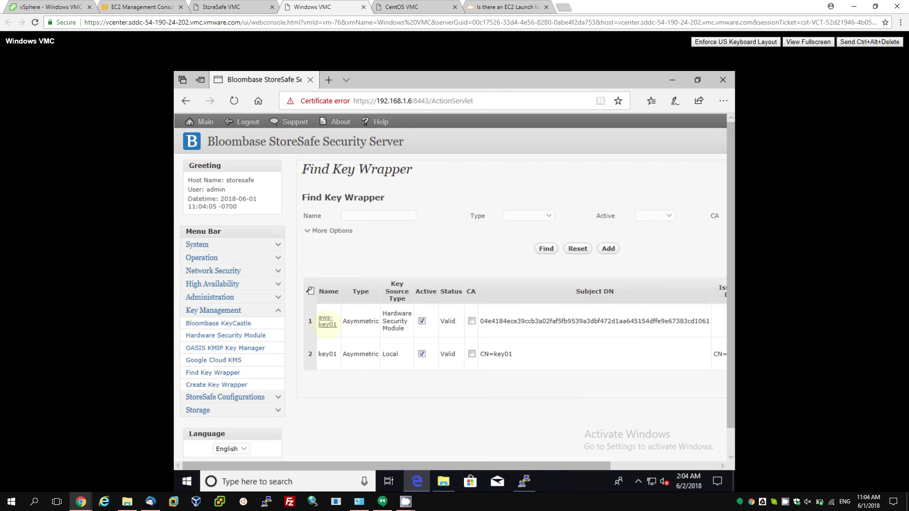
pyautogui.click(326, 323)
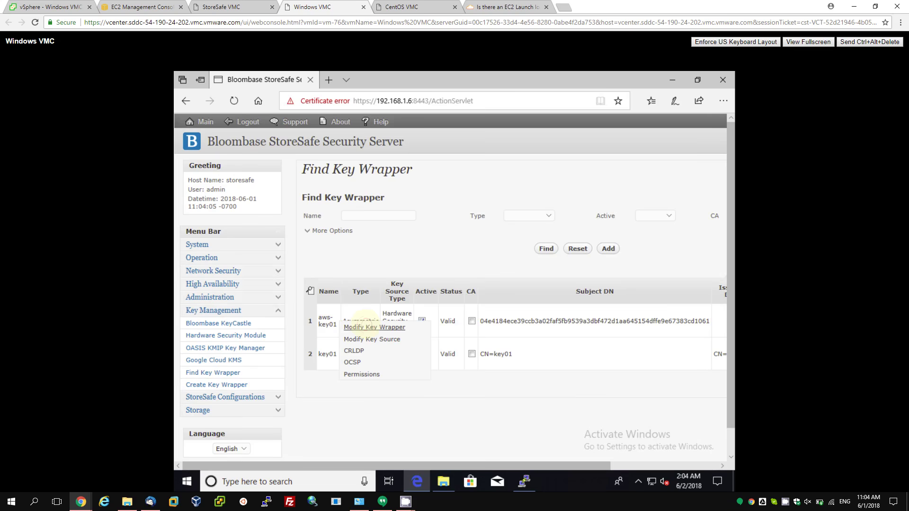
pyautogui.click(364, 326)
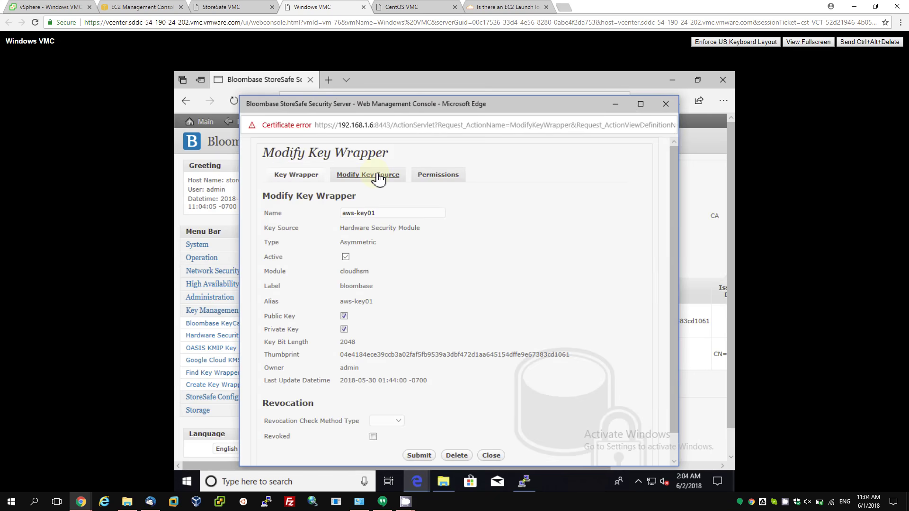
pyautogui.click(378, 179)
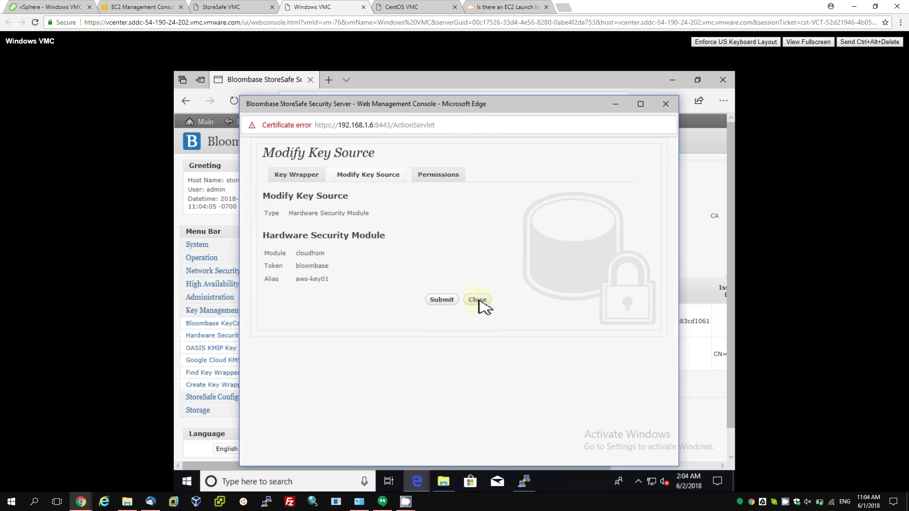
pyautogui.click(478, 301)
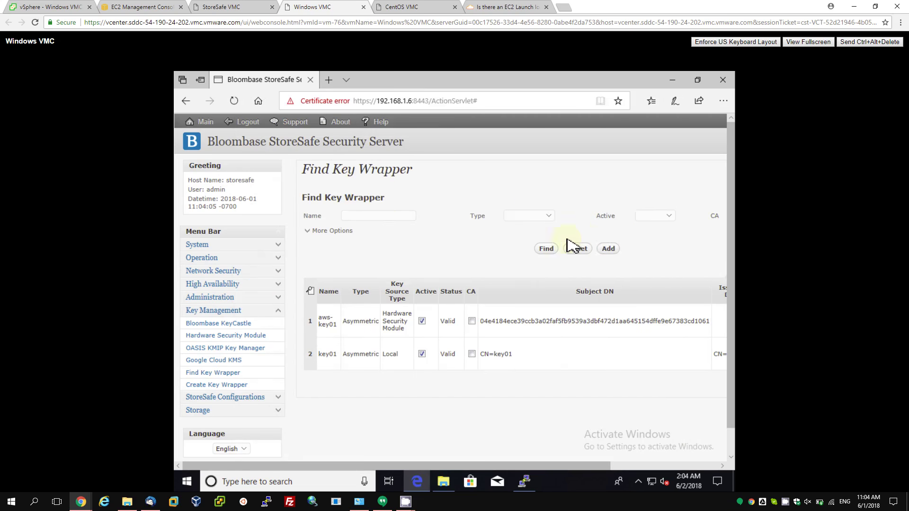
pyautogui.click(604, 246)
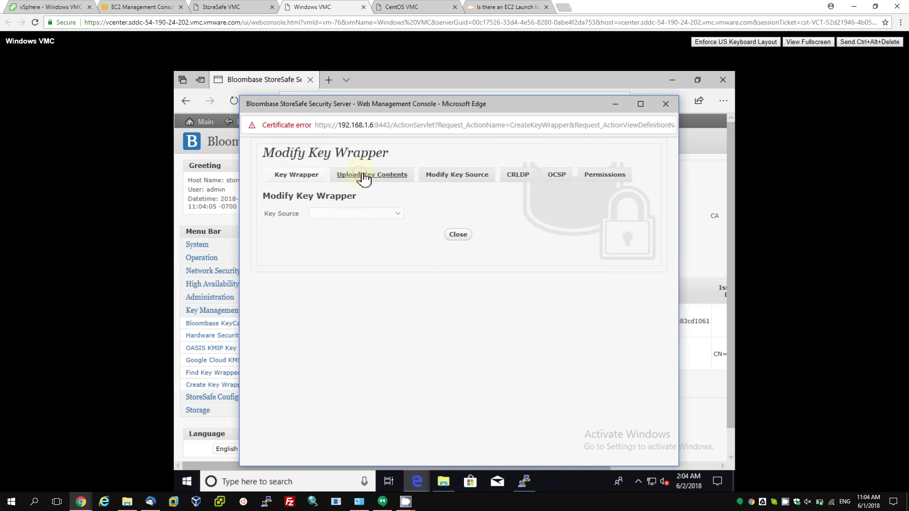
# Add a key wrapper using Hardware Security Module cloudhsm, token bloombase, key aws-key01.
pyautogui.click(438, 175)
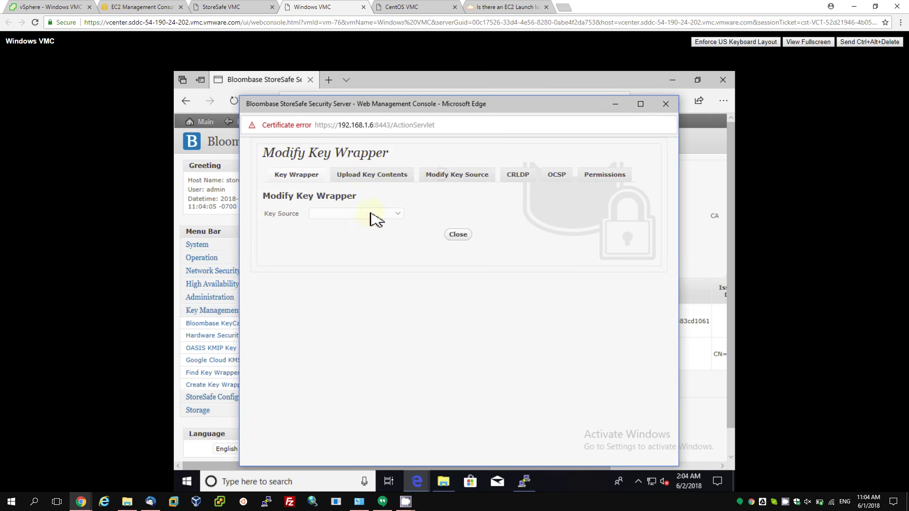
pyautogui.click(366, 214)
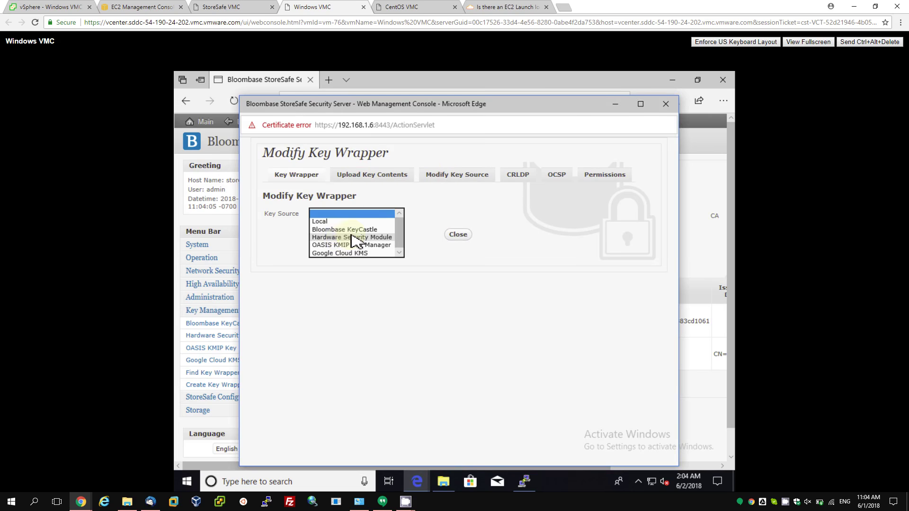
pyautogui.click(352, 237)
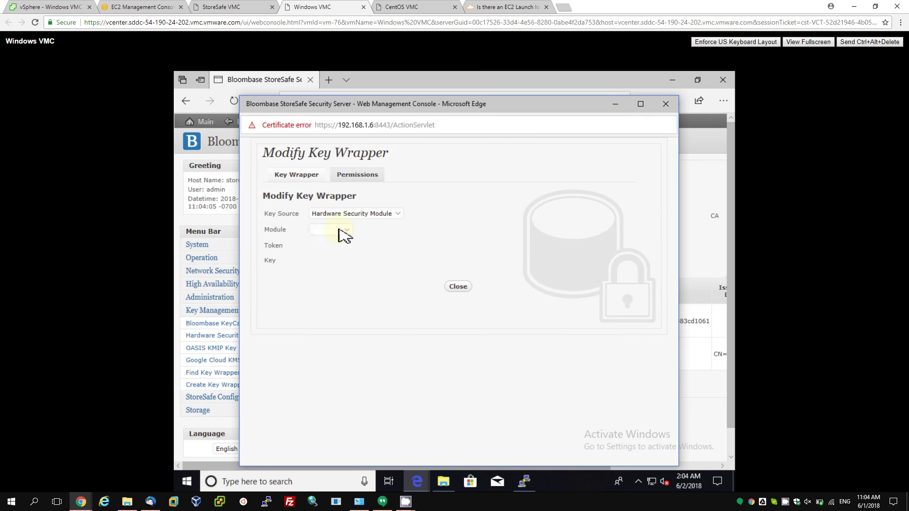
pyautogui.click(343, 232)
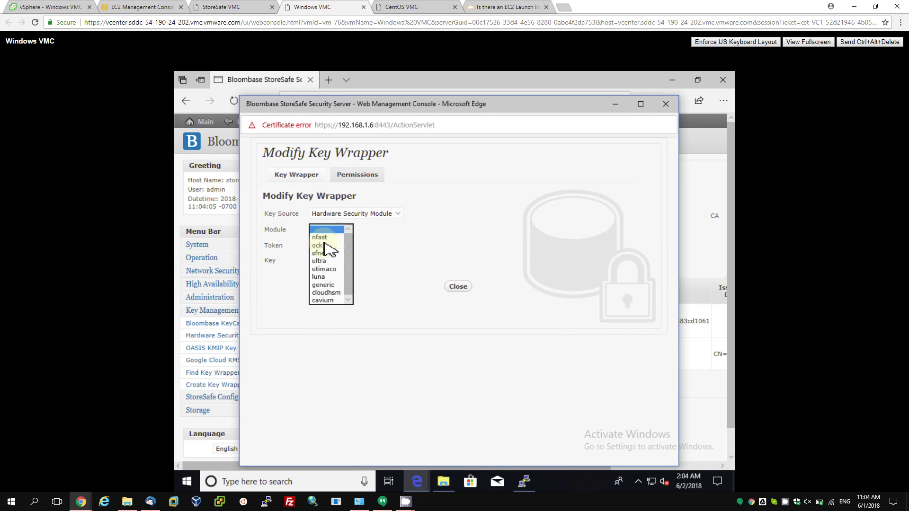
pyautogui.click(327, 292)
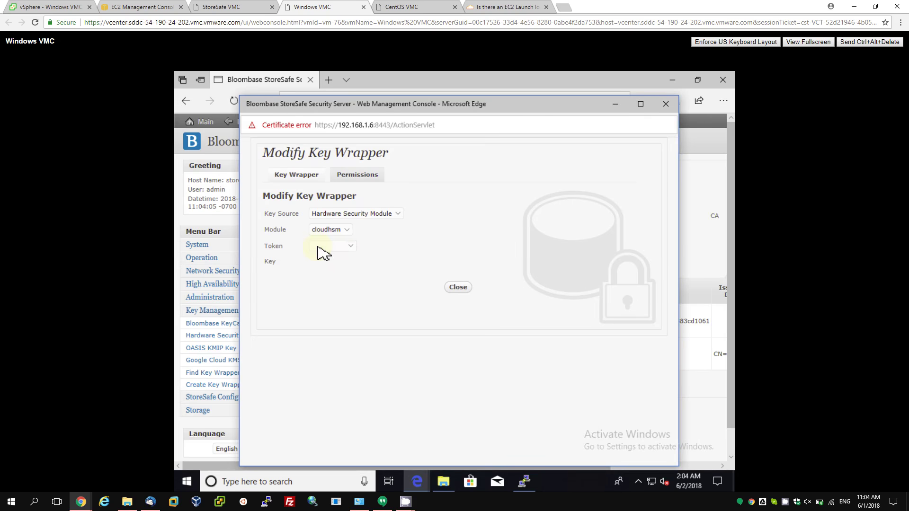
pyautogui.click(318, 247)
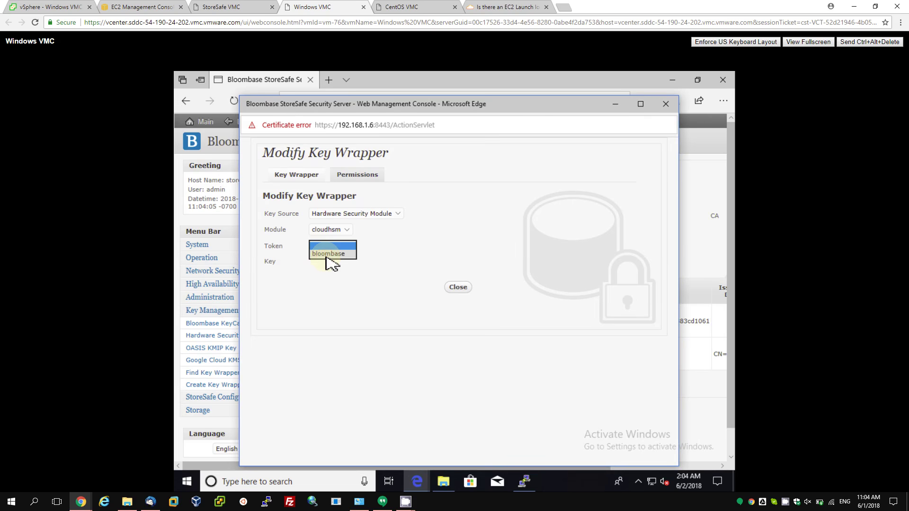
pyautogui.click(327, 253)
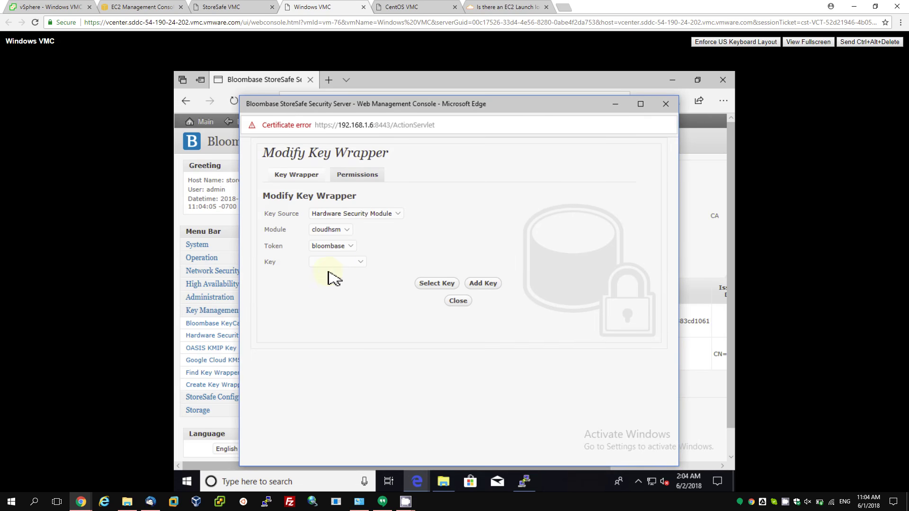
pyautogui.click(336, 261)
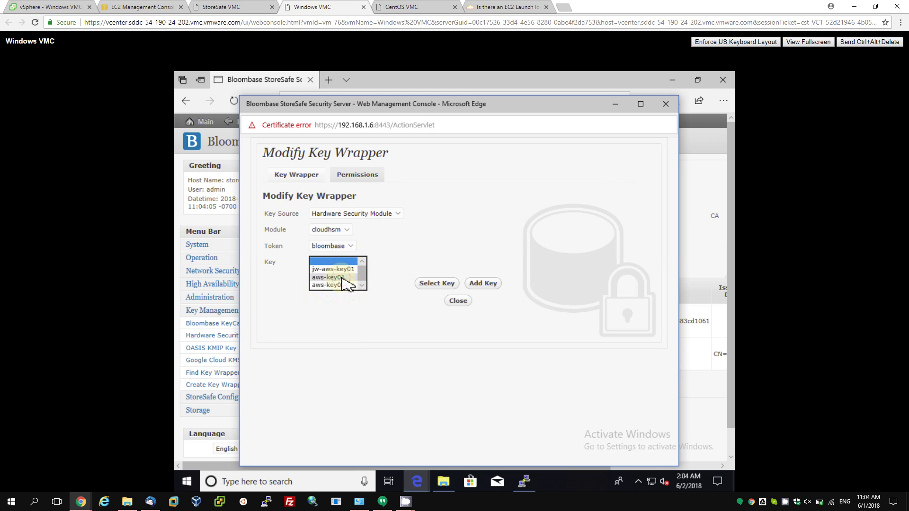
pyautogui.click(341, 278)
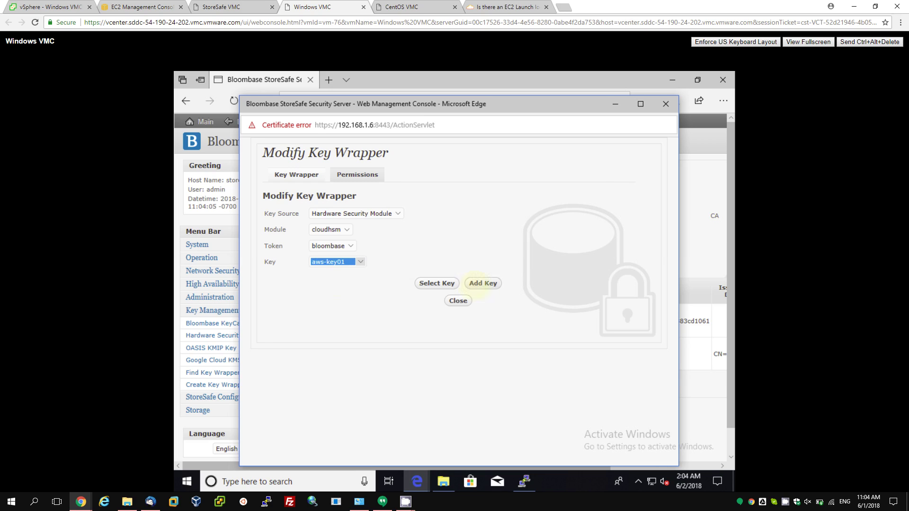
# Close the key wrapper form, open Virtual Storage, and switch to the CentOS console.
pyautogui.click(458, 301)
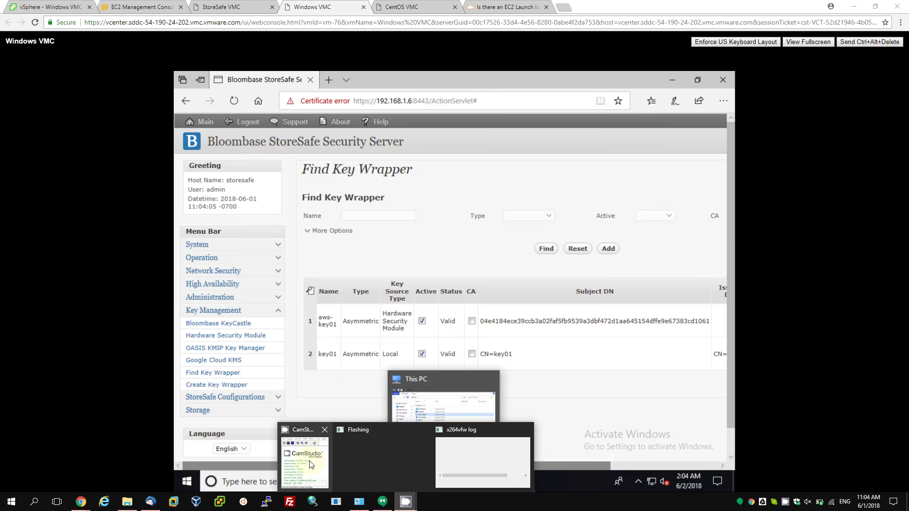
pyautogui.click(307, 454)
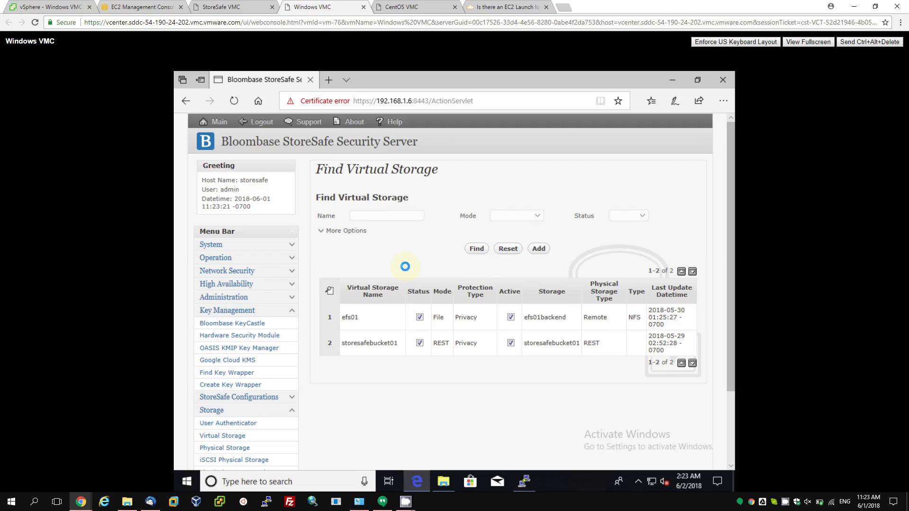
pyautogui.click(420, 5)
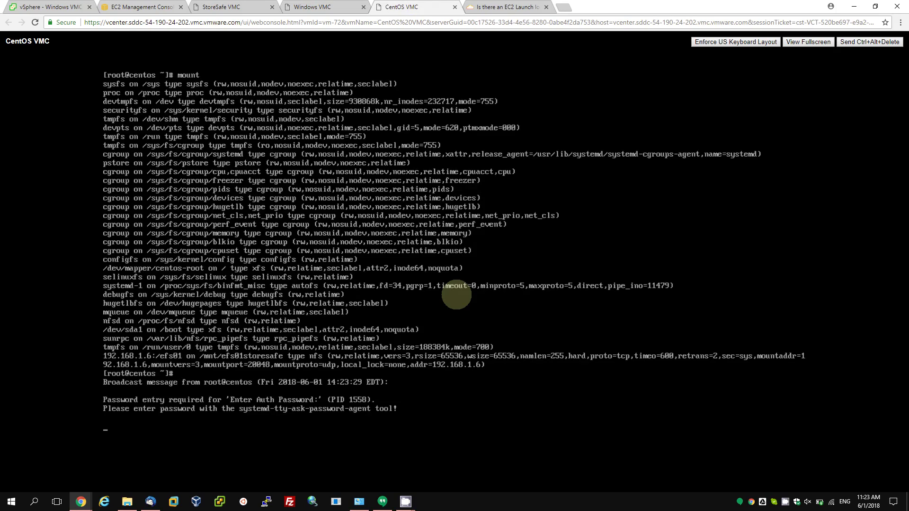
# On CentOS, cancel the password prompt and rerun more /mnt/efs01storesafe/test1 to show plaintext 1234.
pyautogui.hotkey('ctrl', 'c')
pyautogui.press('Up')
pyautogui.press('Up')
pyautogui.press('Up')
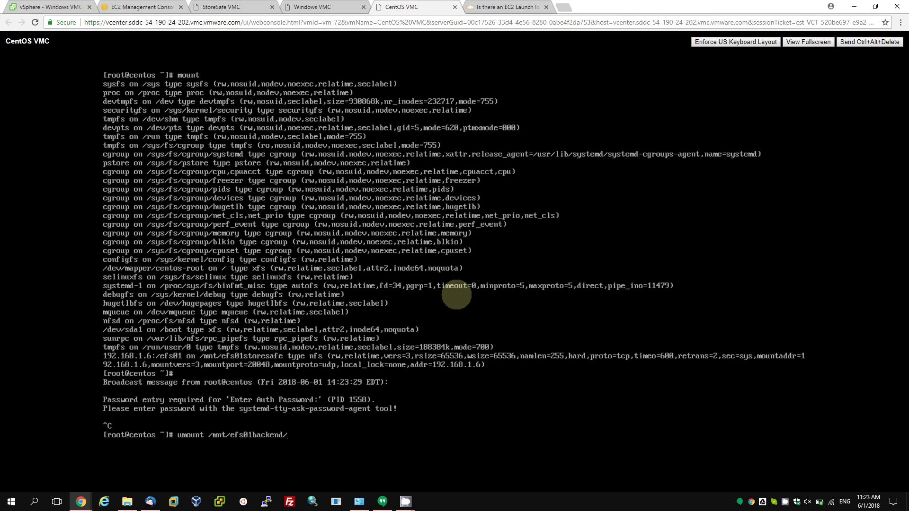
pyautogui.press('Up')
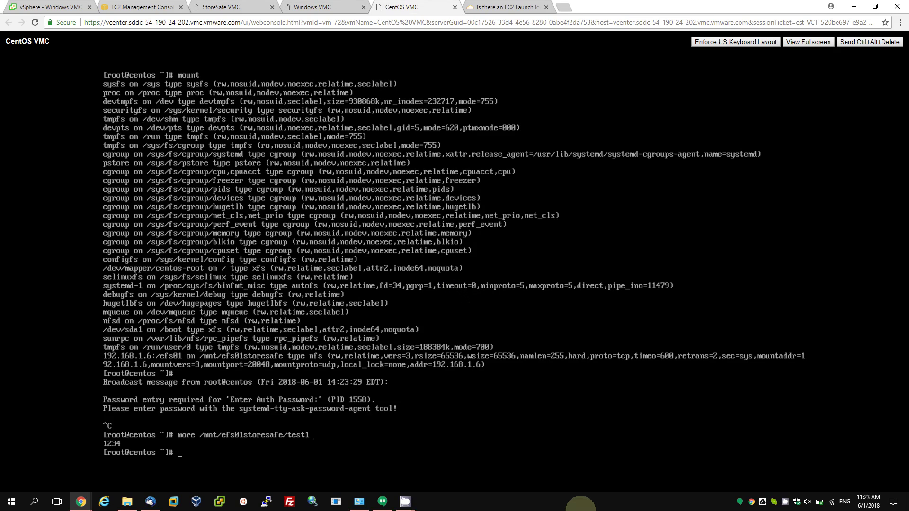
pyautogui.click(410, 504)
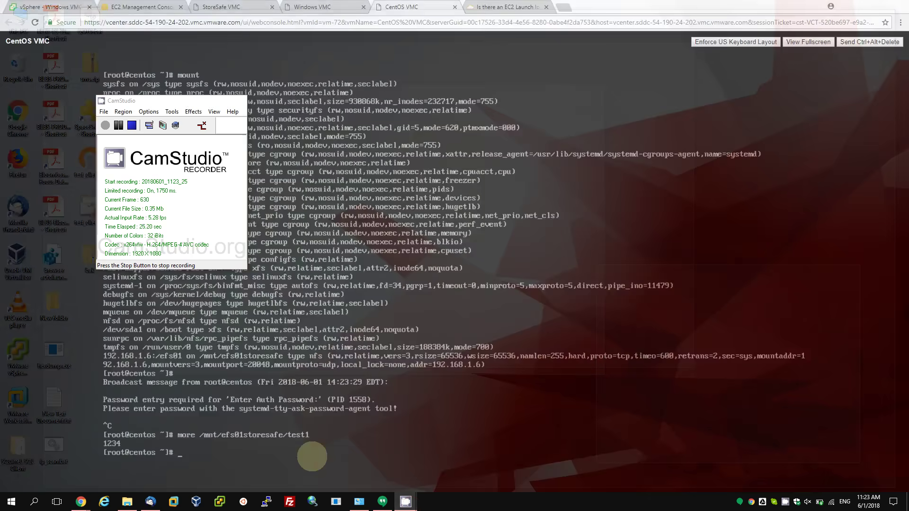
pyautogui.click(305, 466)
pyautogui.click(133, 126)
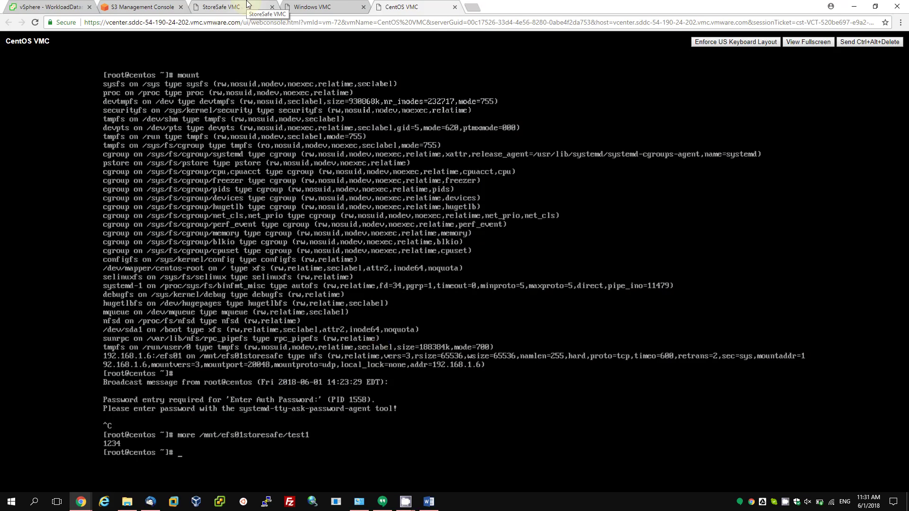
# On the StoreSafe VM console, run mount to list the mounted filesystems.
pyautogui.click(247, 6)
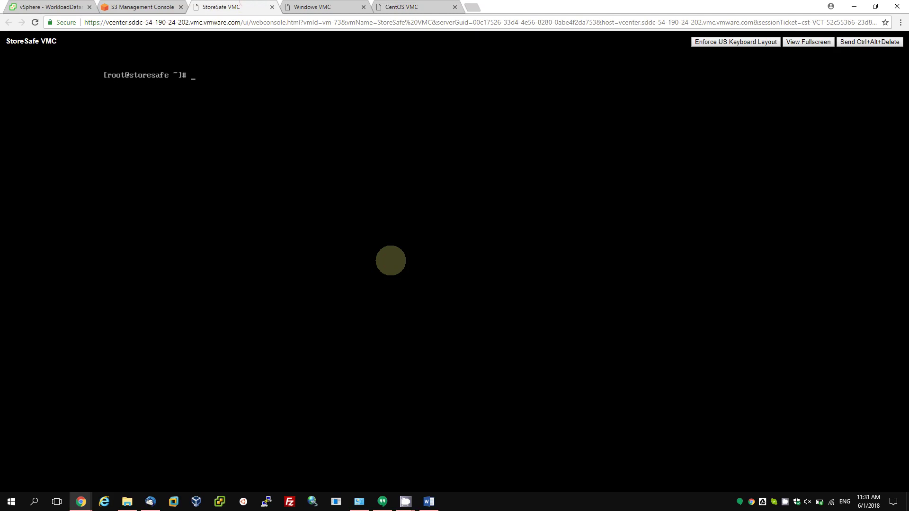
pyautogui.write('mount')
pyautogui.press('Return')
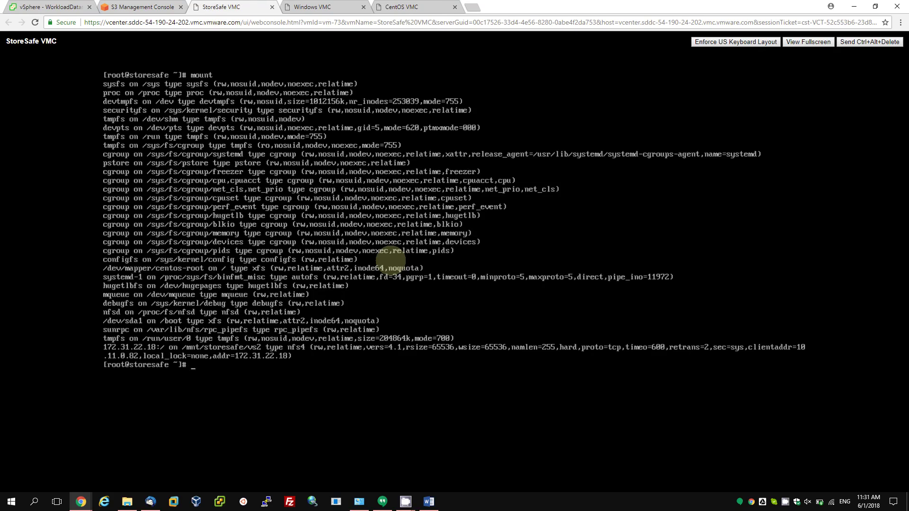
# Run more /mnt/storesafe/vs2/test1 to show the file's encrypted raw contents.
pyautogui.write('more /mn')
pyautogui.press('Tab')
pyautogui.write('s')
pyautogui.press('Tab')
pyautogui.write('vm')
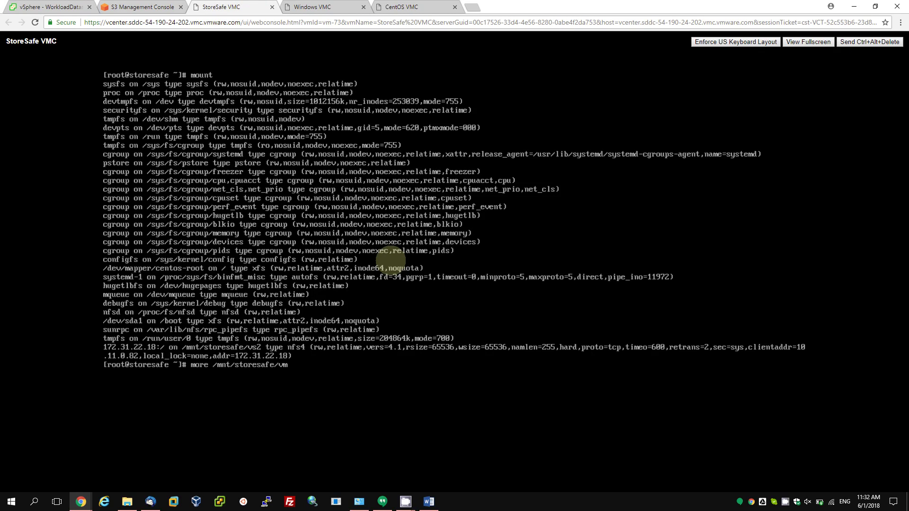
pyautogui.press('BackSpace')
pyautogui.write('s')
pyautogui.press('Tab')
pyautogui.write('test1')
pyautogui.press('Return')
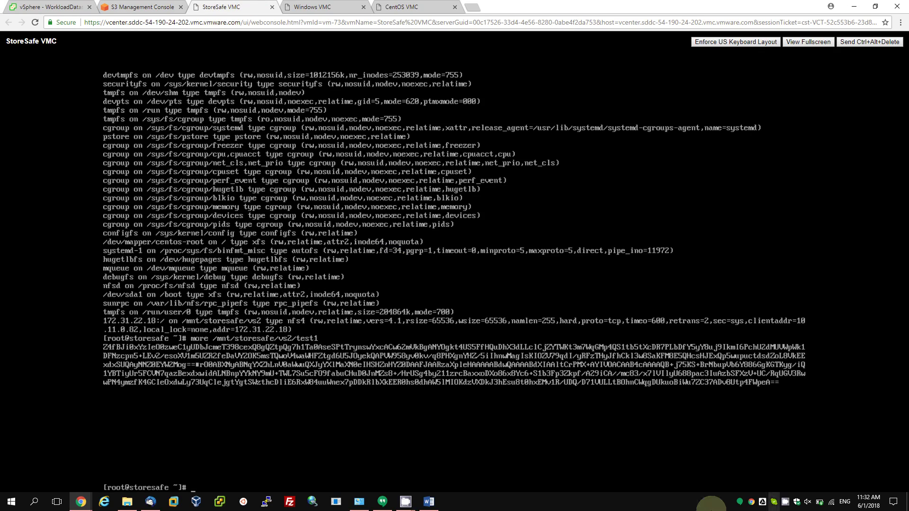
# Check the Xming options from the system tray, then dismiss them to refocus the terminal.
pyautogui.moveTo(414, 508)
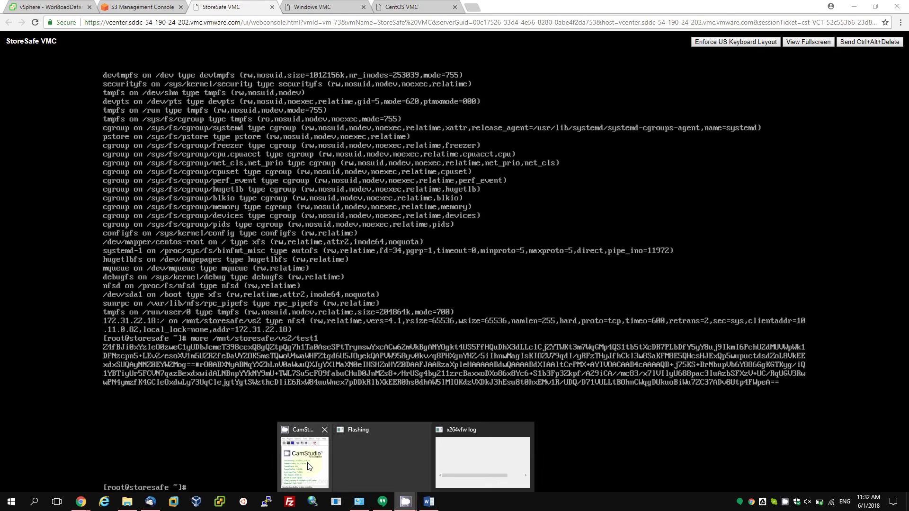
pyautogui.click(305, 464)
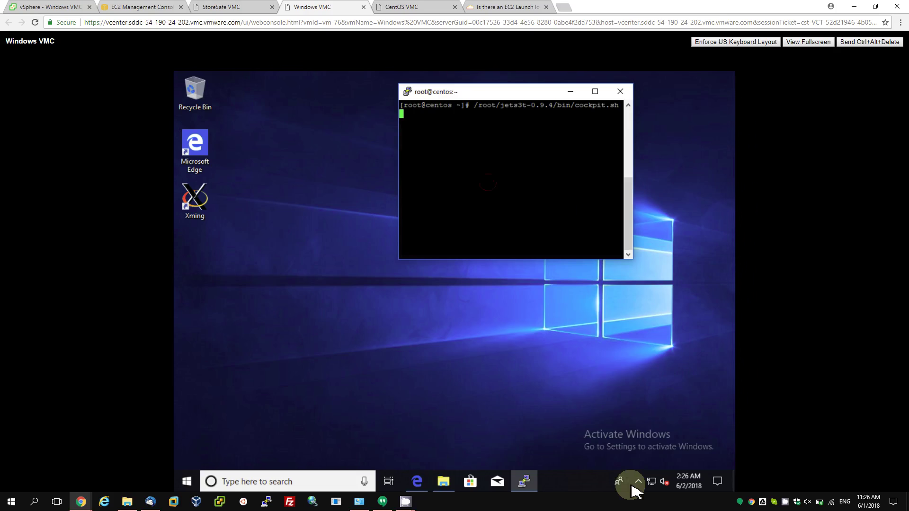
pyautogui.click(638, 481)
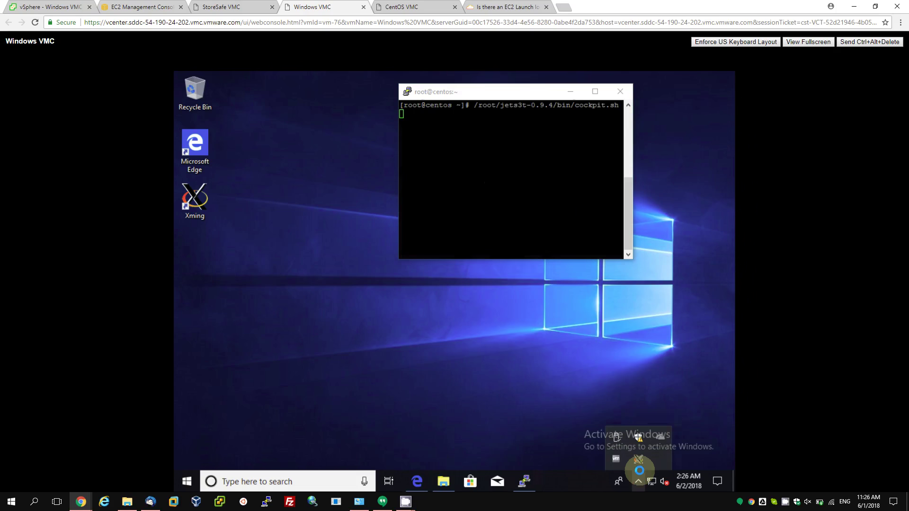
pyautogui.rightClick(639, 461)
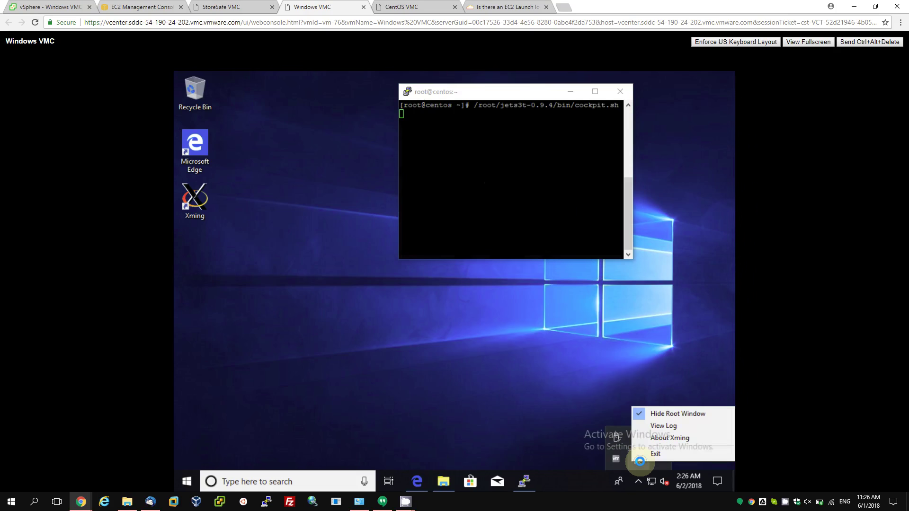
pyautogui.click(514, 161)
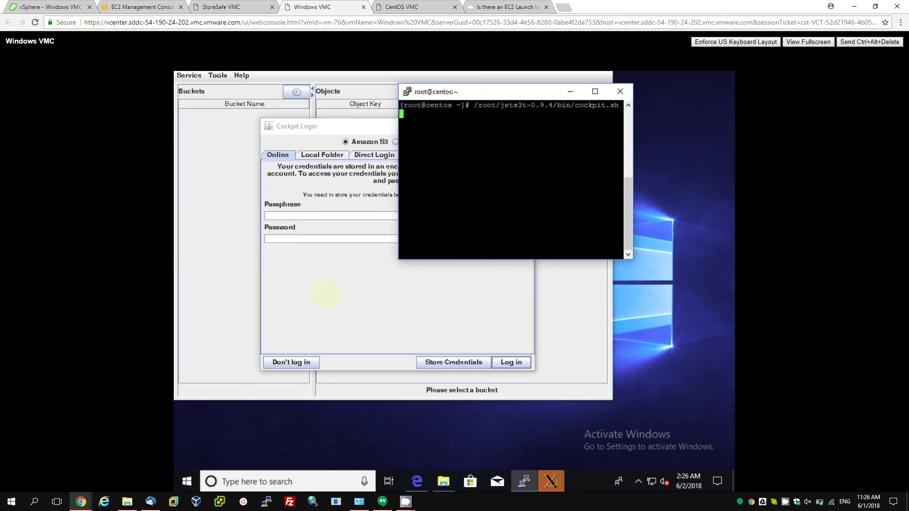
# Log into Cockpit's Direct Login using the S3 access key and secret key.
pyautogui.click(359, 229)
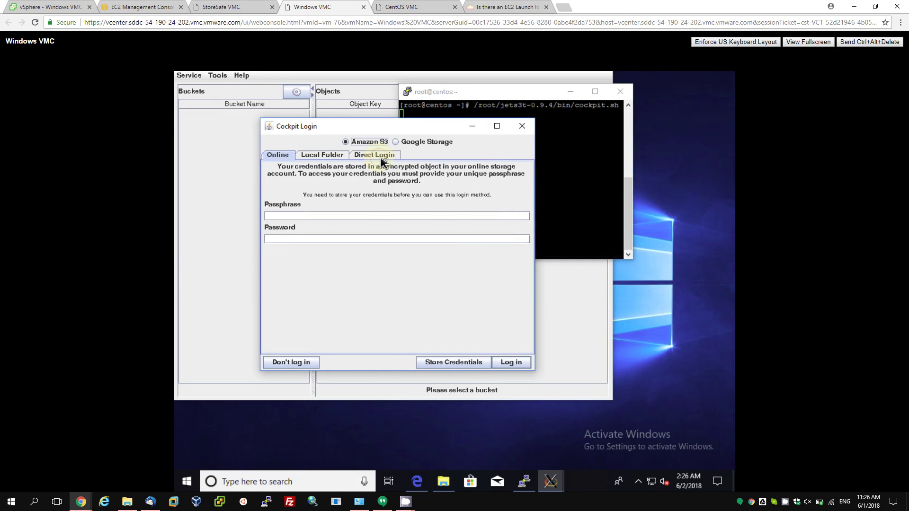
pyautogui.click(381, 158)
pyautogui.click(357, 188)
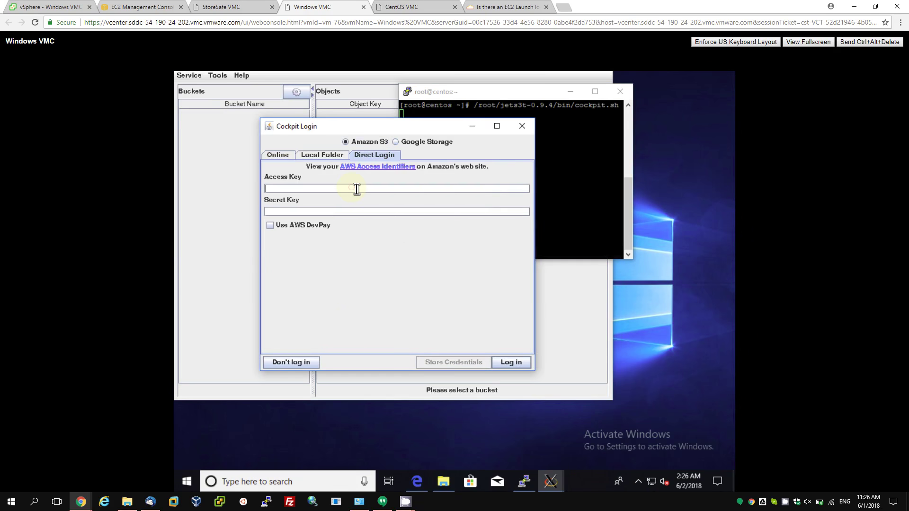
pyautogui.write('bloombase')
pyautogui.write('••••')
pyautogui.write('•')
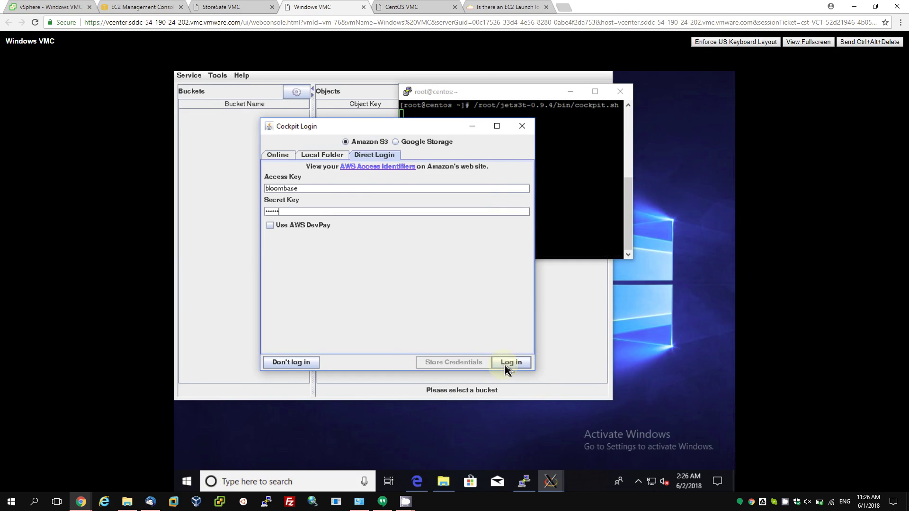
pyautogui.click(510, 363)
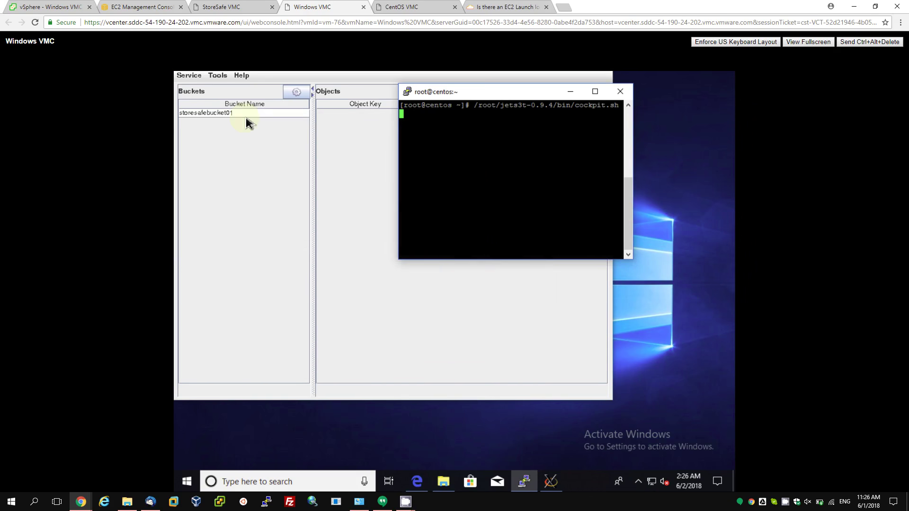
# List storesafebucket01's objects and start an upload of password.txt, then cancel it.
pyautogui.click(246, 116)
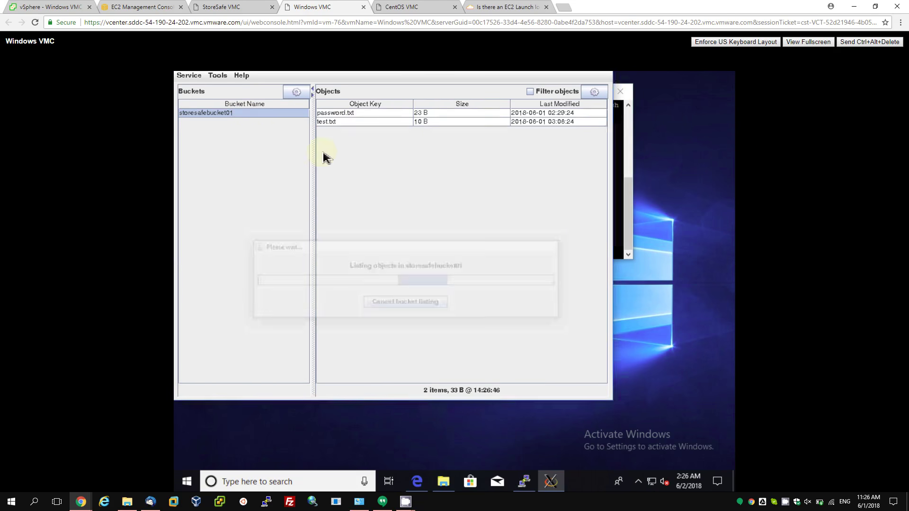
pyautogui.click(361, 116)
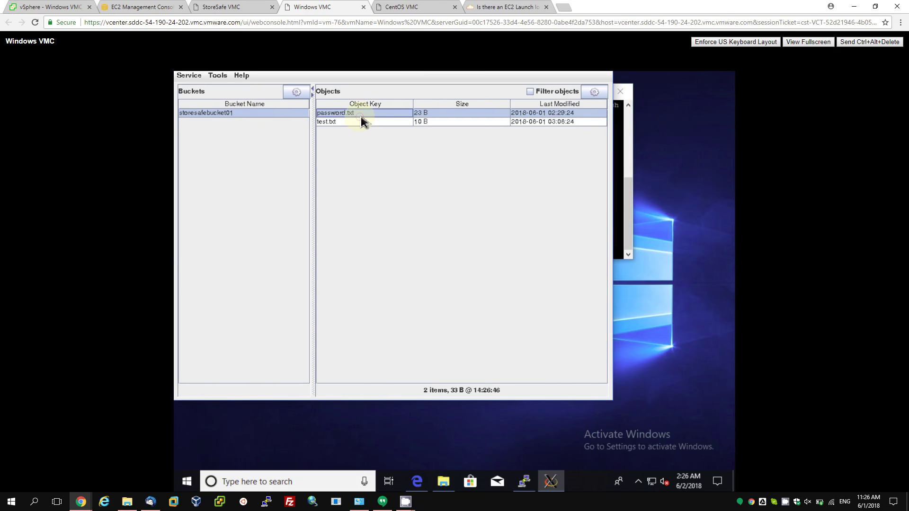
pyautogui.rightClick(365, 115)
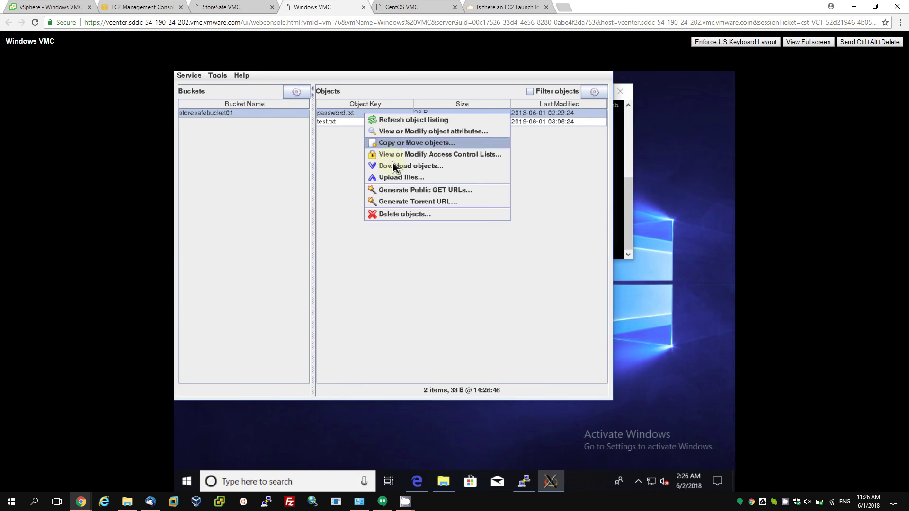
pyautogui.click(396, 178)
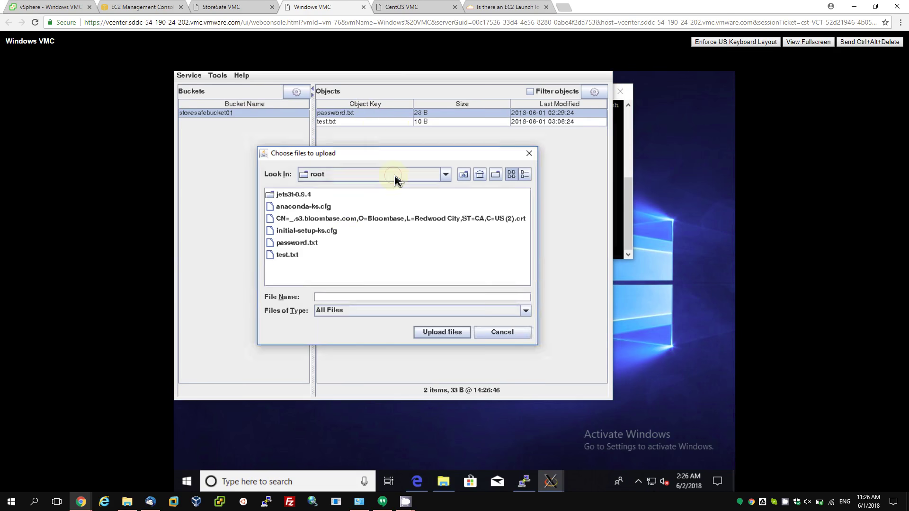
pyautogui.click(303, 245)
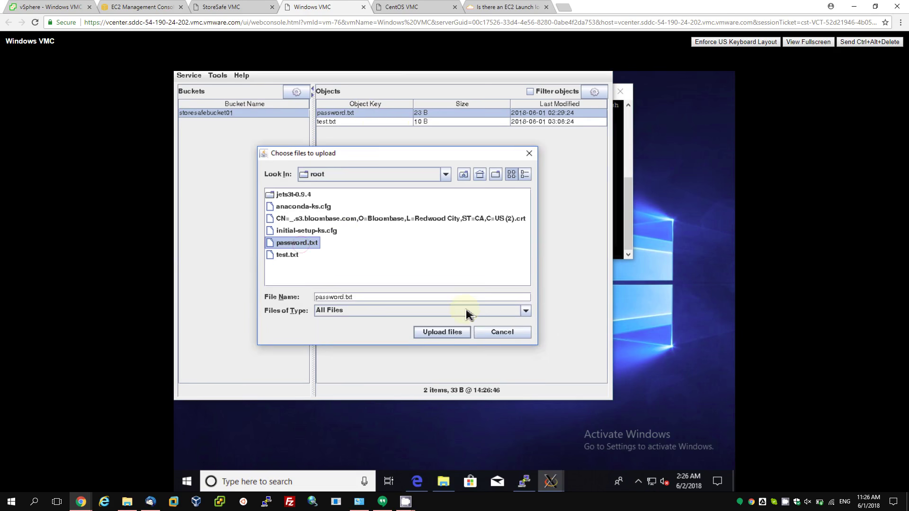
pyautogui.click(485, 337)
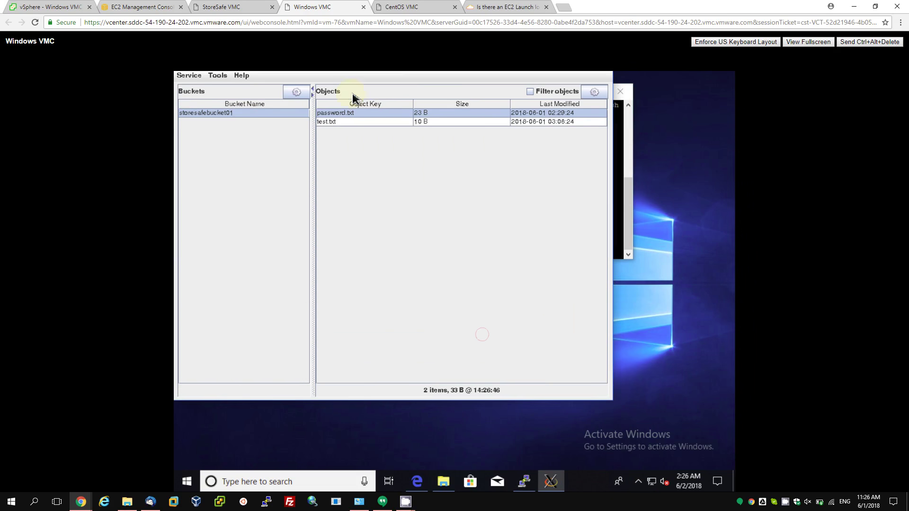
# Start downloading password.txt, cancel it, and quit Cockpit via Service > Quit.
pyautogui.rightClick(356, 114)
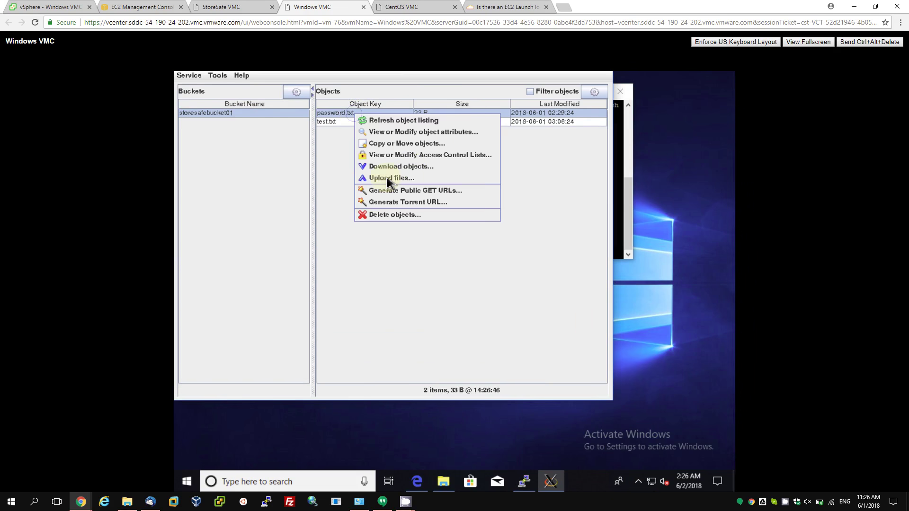
pyautogui.click(413, 171)
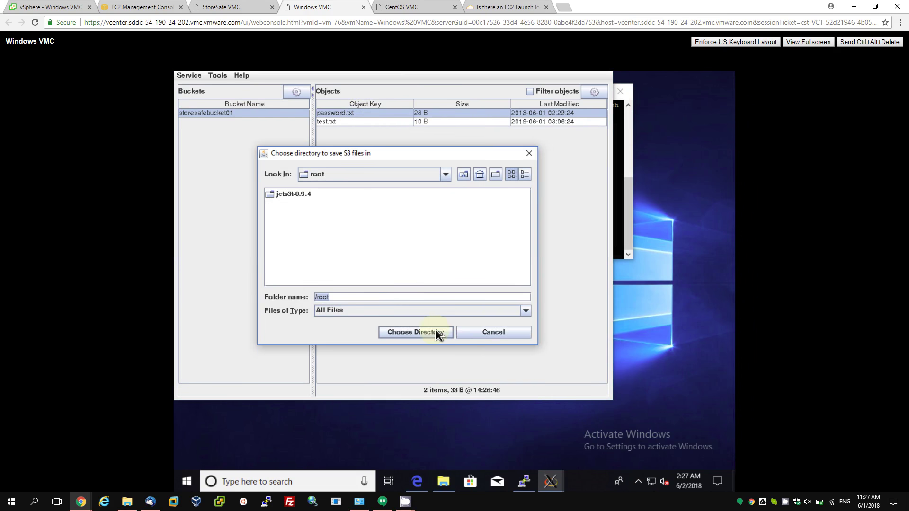
pyautogui.click(475, 335)
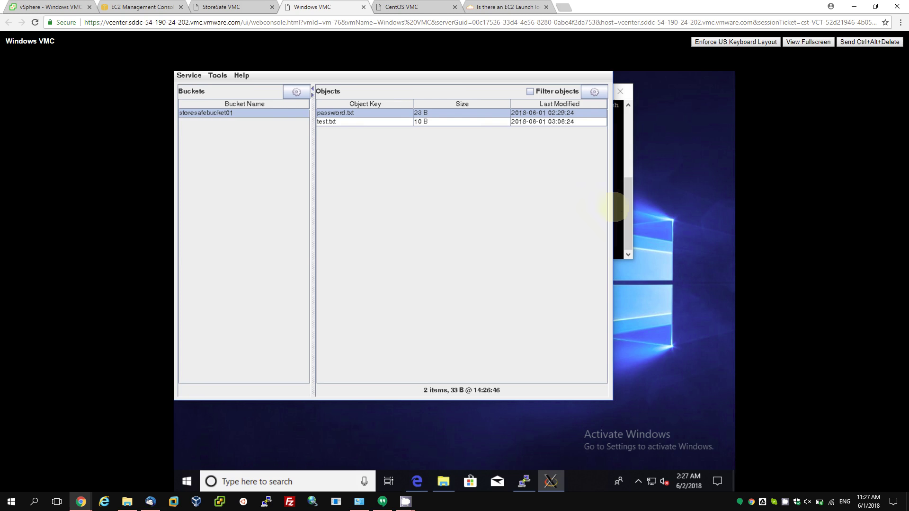
pyautogui.click(191, 76)
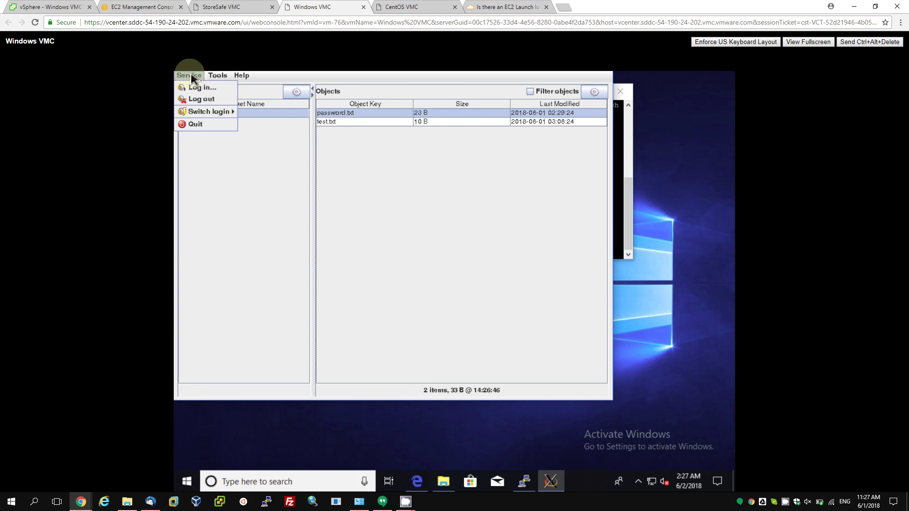
pyautogui.click(195, 125)
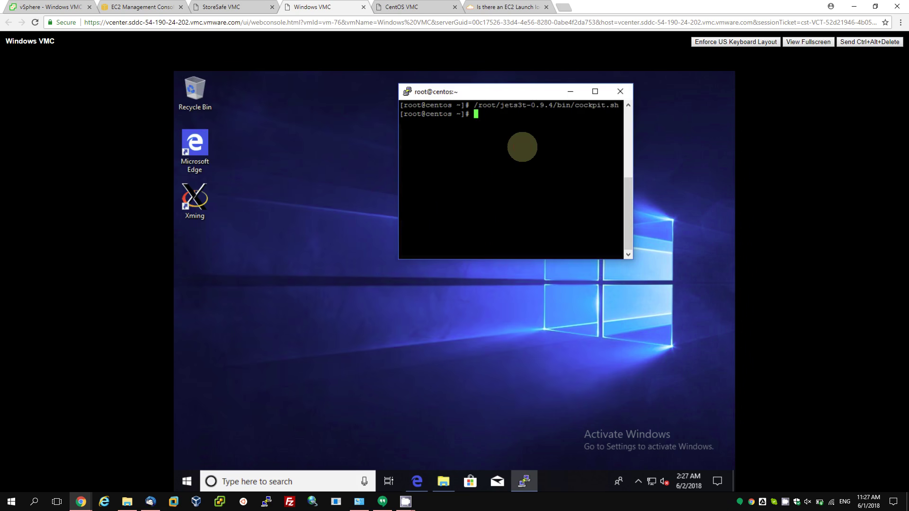
# Run more ./password.txt in the terminal to print its plaintext password line.
pyautogui.write('more ./pass')
pyautogui.press('Tab')
pyautogui.press('Return')
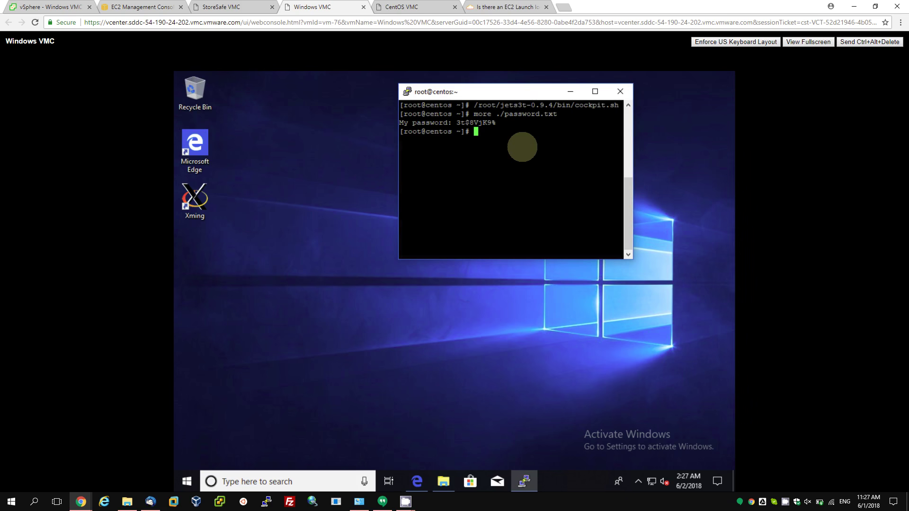
pyautogui.click(406, 502)
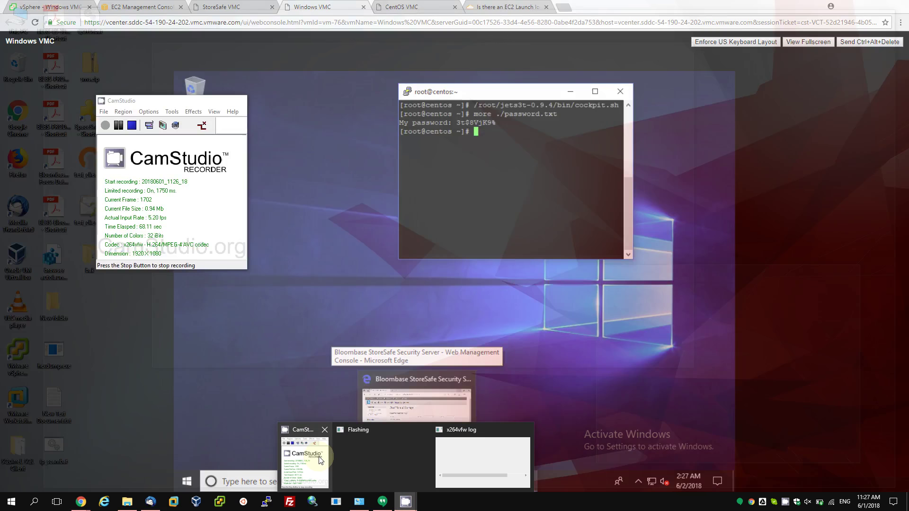
# In the S3 console, open storesafebucket01's password.txt and download it.
pyautogui.click(319, 456)
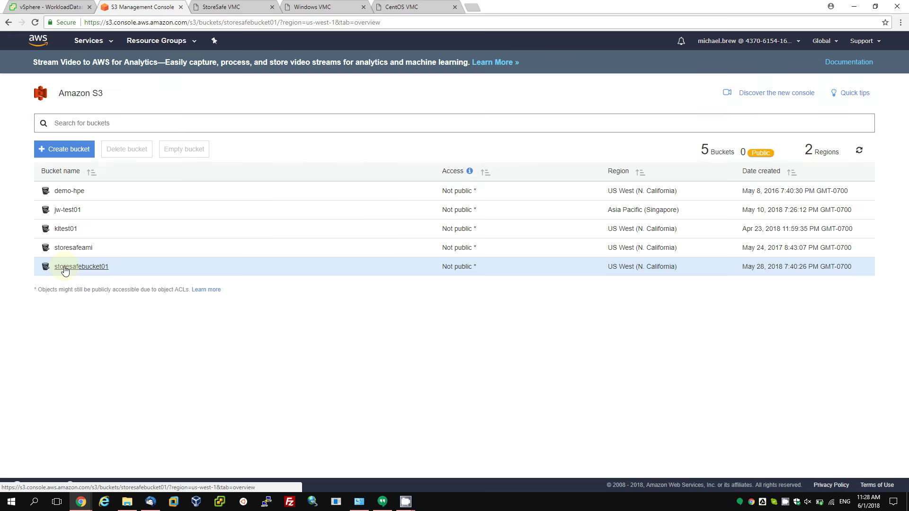
pyautogui.click(63, 265)
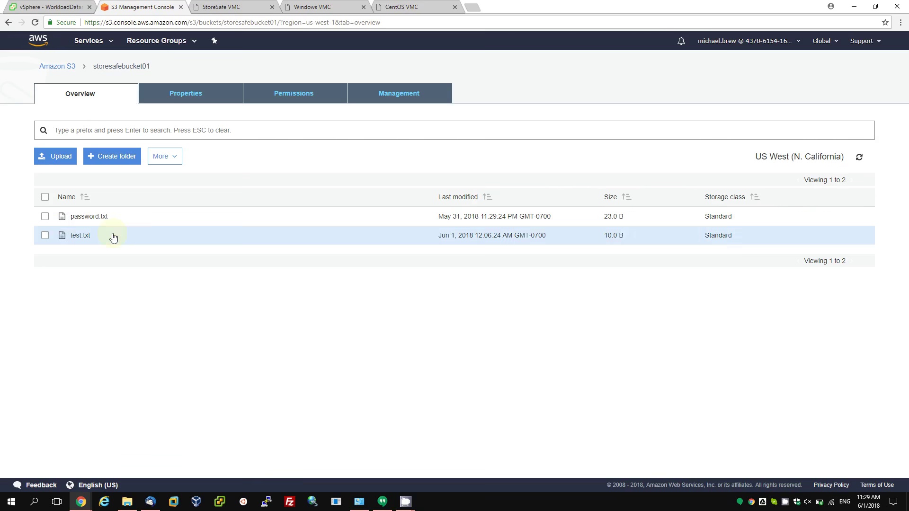
pyautogui.click(94, 218)
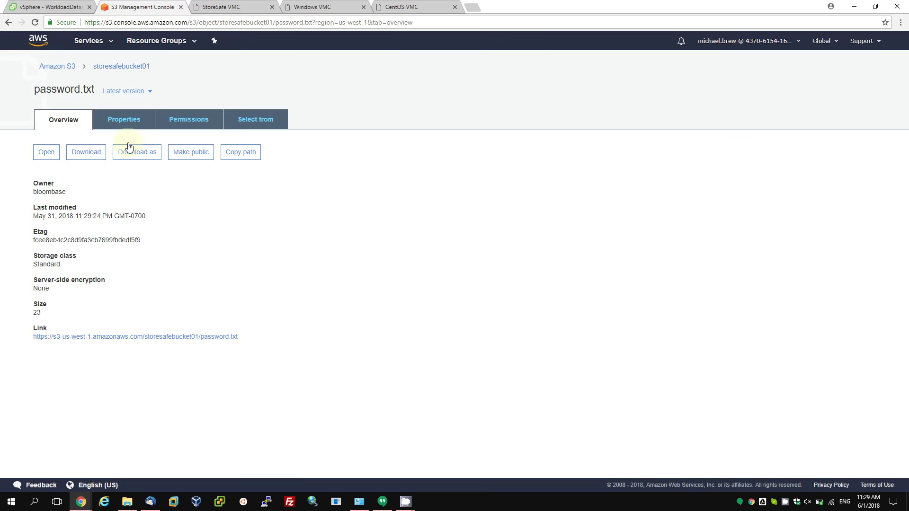
pyautogui.click(97, 155)
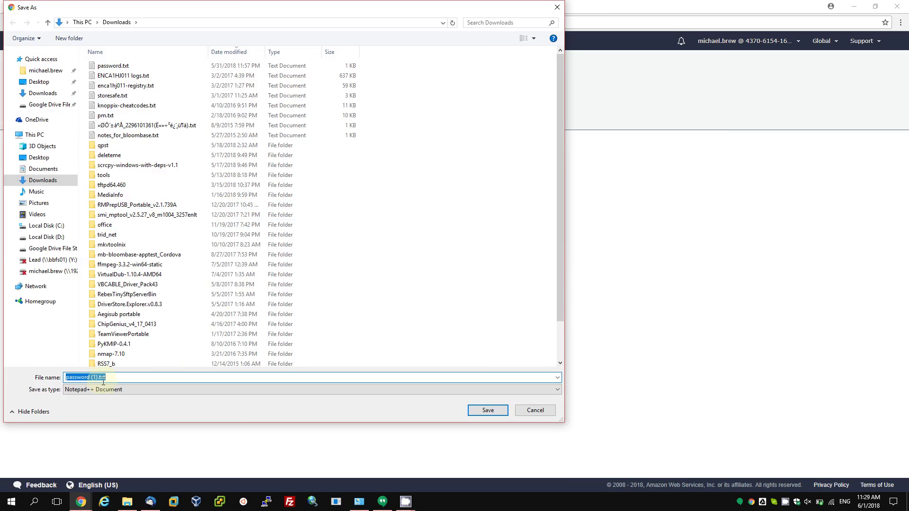
# Save it as password.txt, replacing the existing file, and open it in Notepad as ciphertext.
pyautogui.click(97, 378)
pyautogui.press('Return')
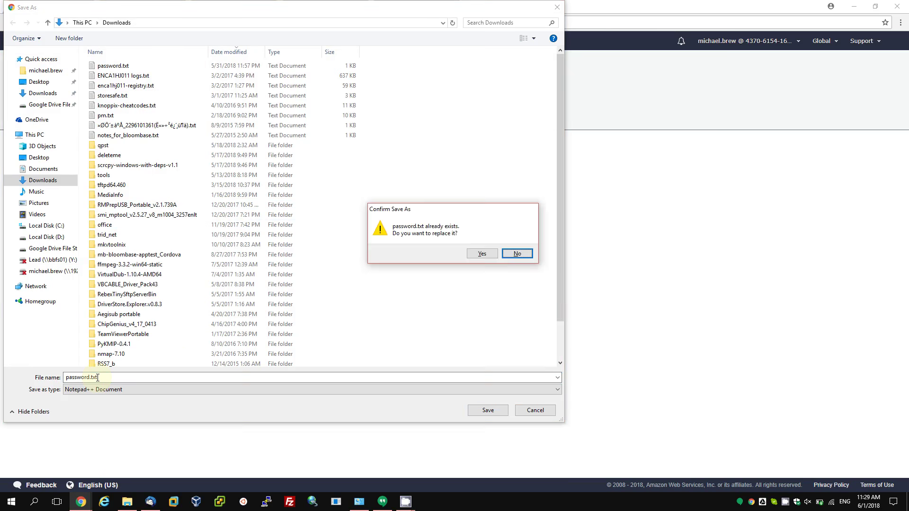
pyautogui.press('y')
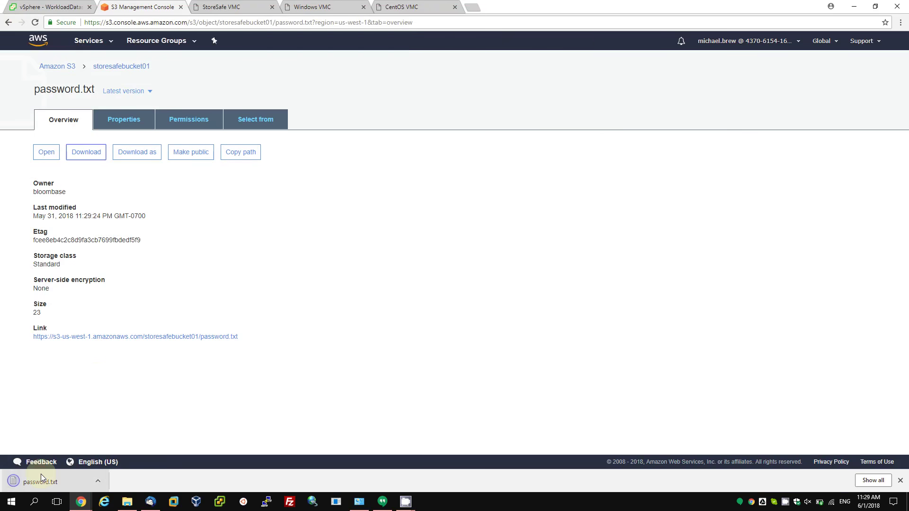
pyautogui.click(40, 478)
pyautogui.click(486, 261)
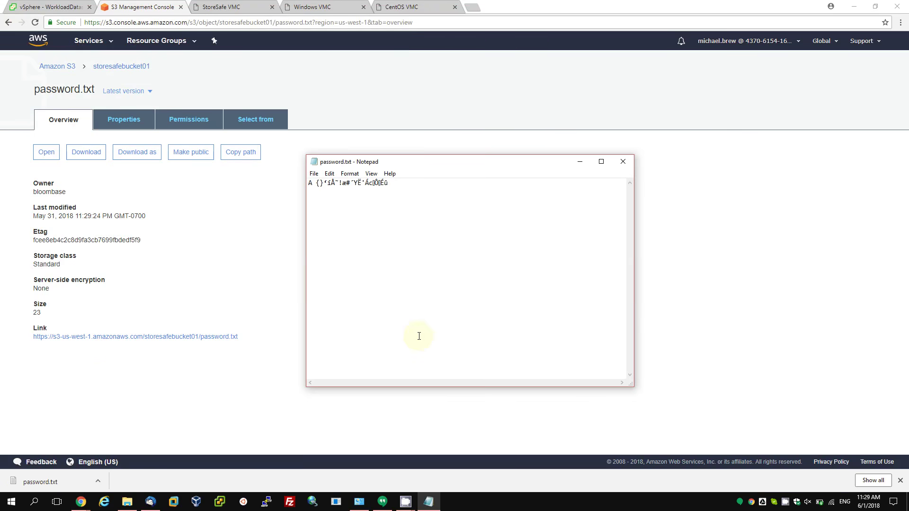
pyautogui.click(406, 501)
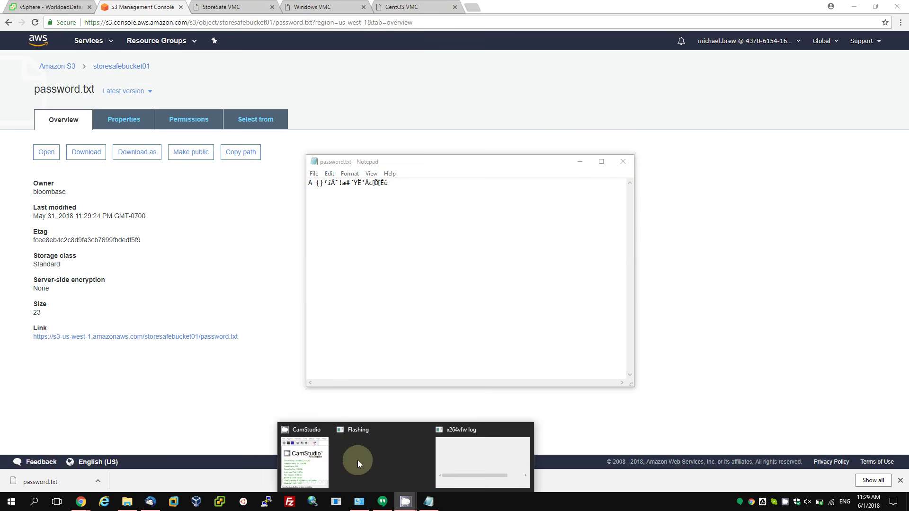
pyautogui.click(301, 458)
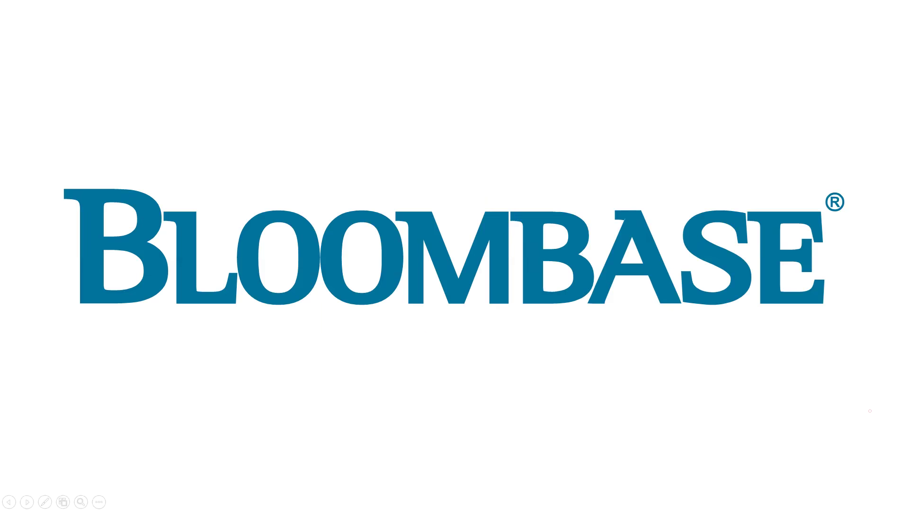